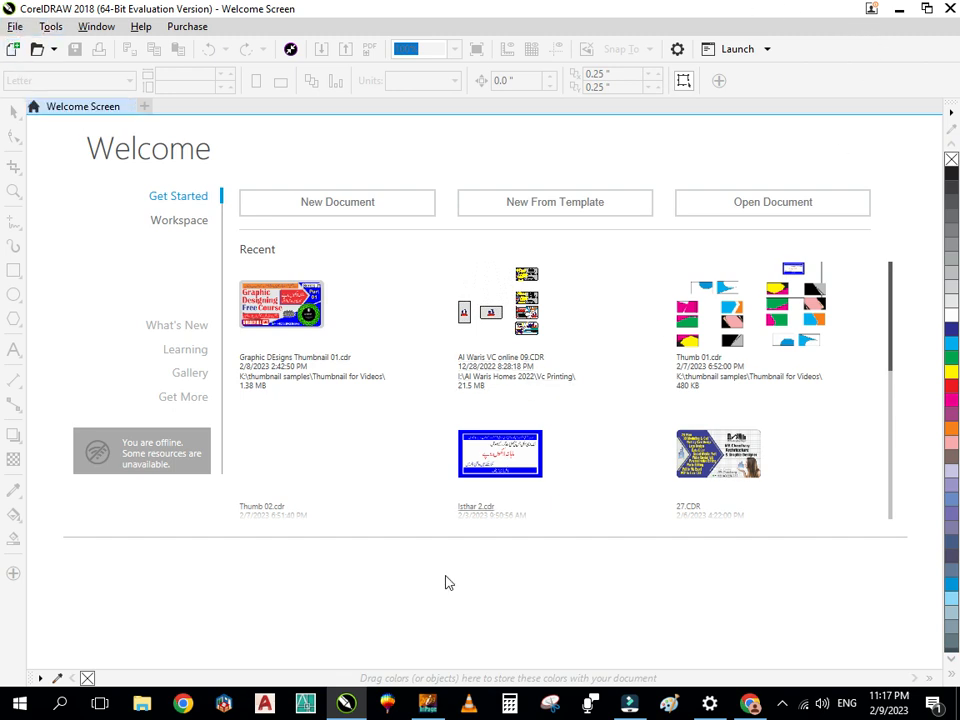
- Start a new document with the A4 page size and its dimensions in inches
left_click(17, 28)
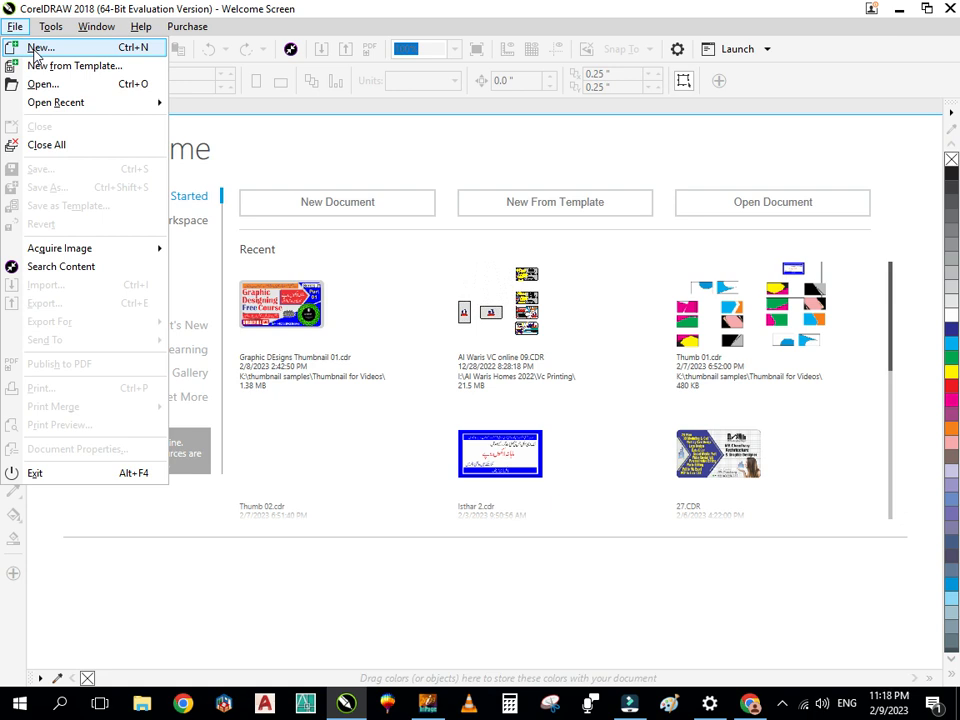
left_click(35, 48)
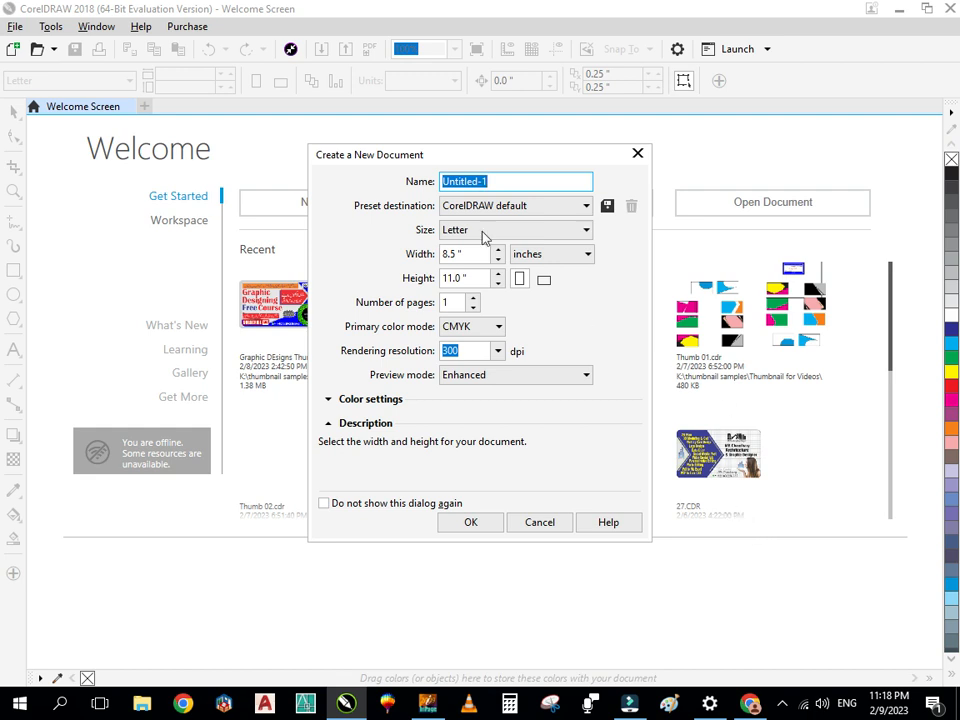
left_click_drag(501, 182, 427, 195)
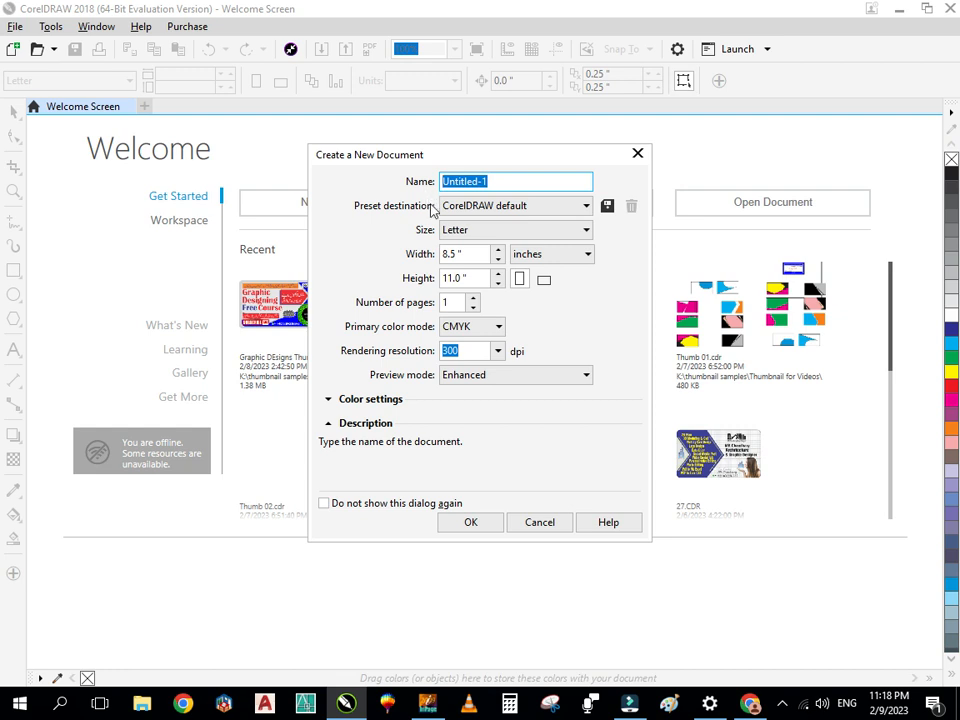
left_click(460, 231)
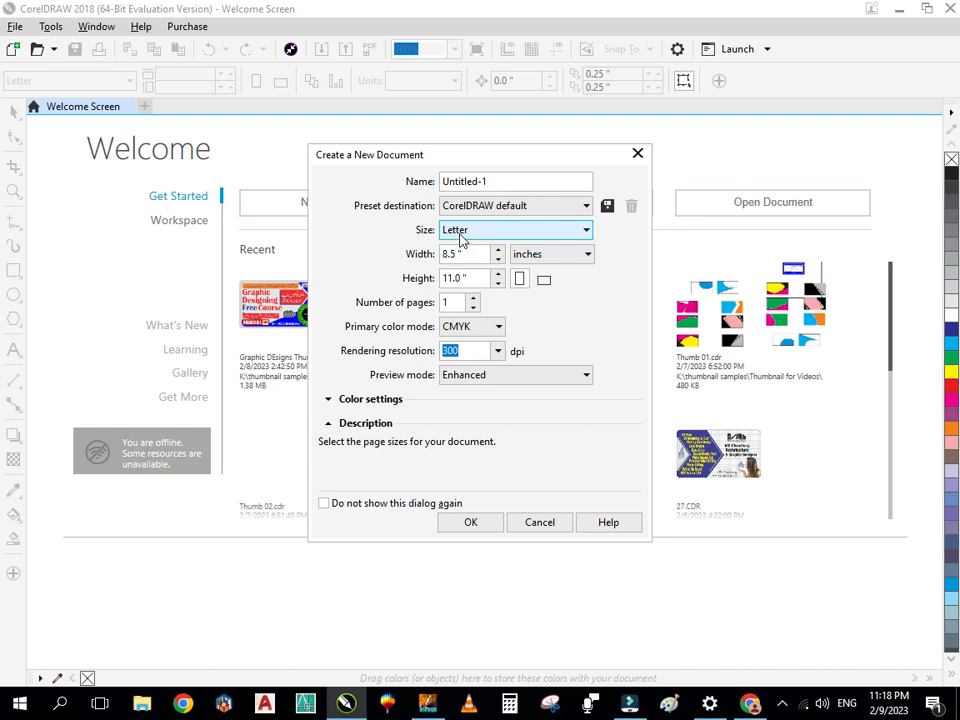
left_click(467, 273)
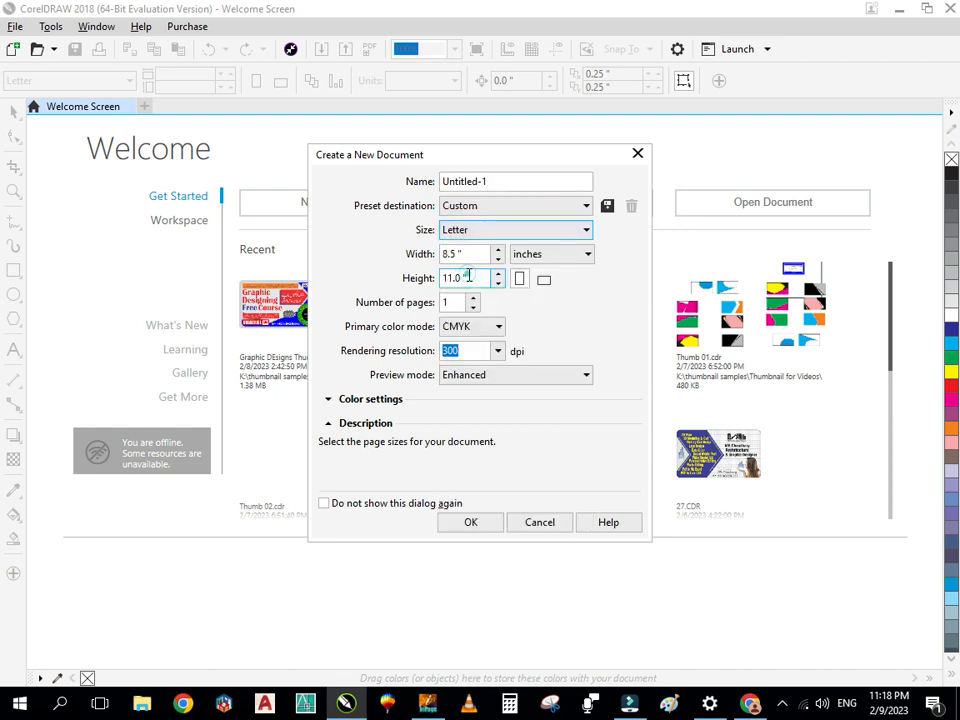
left_click(481, 235)
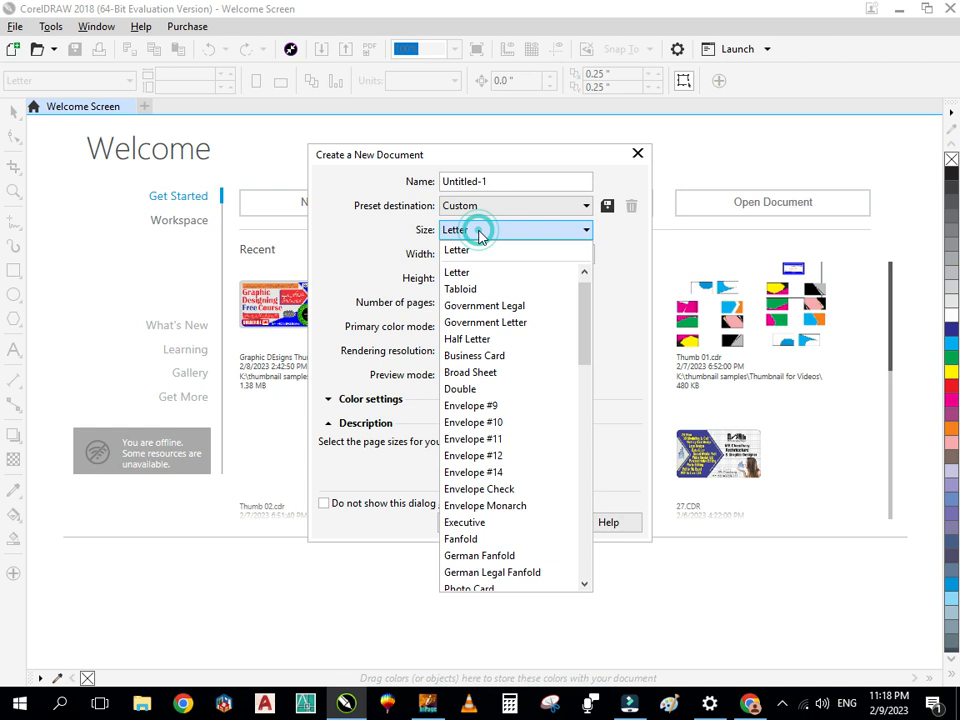
scroll(505, 420, "down", 9)
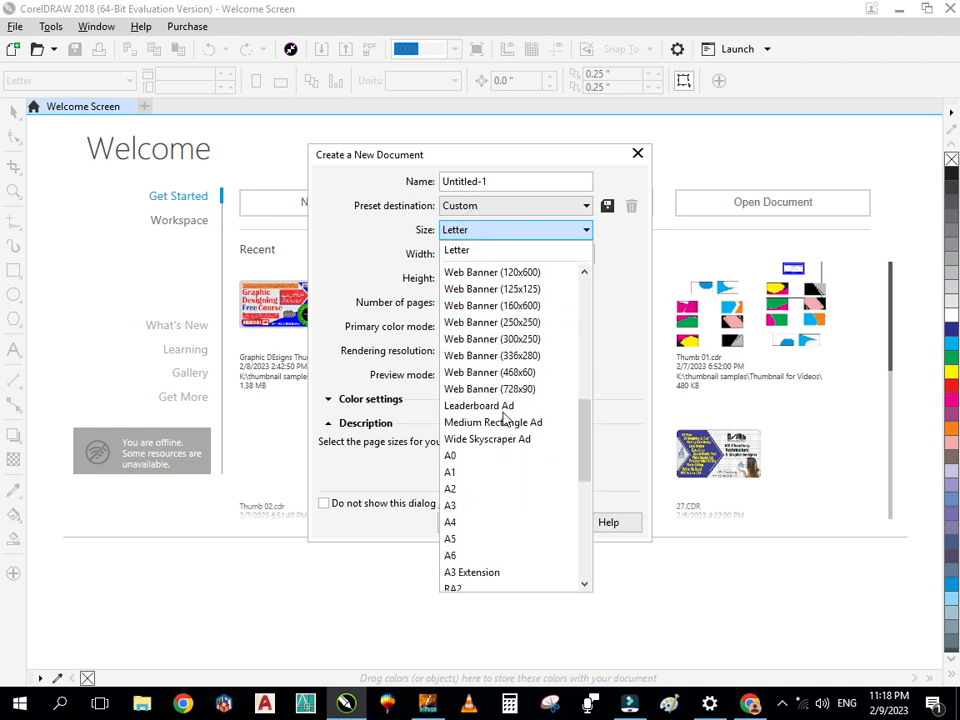
left_click(462, 524)
left_click(472, 525)
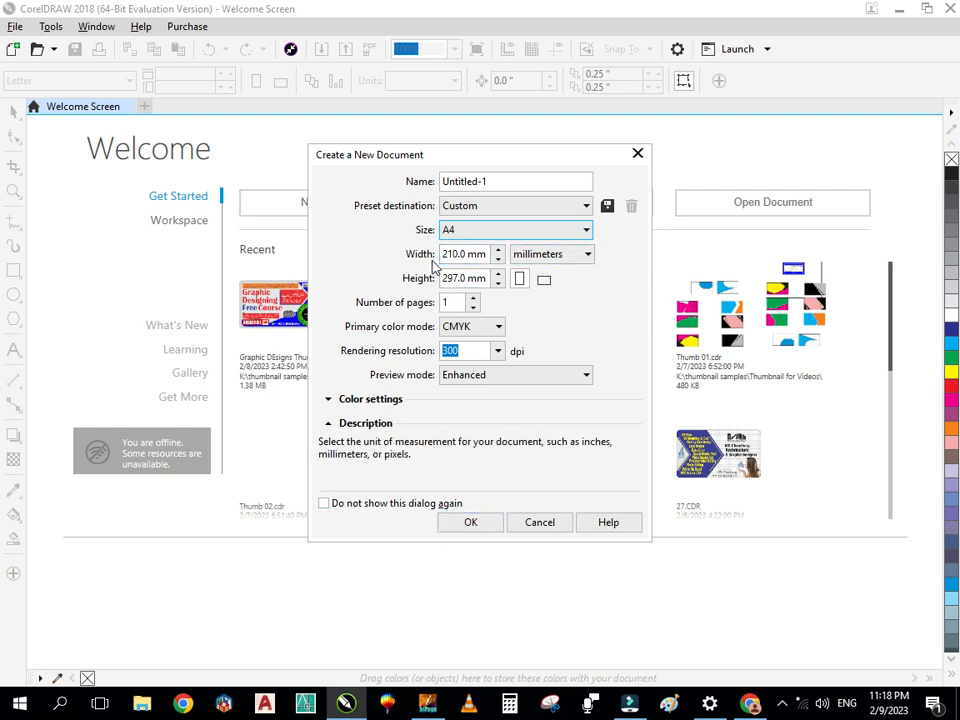
left_click(539, 258)
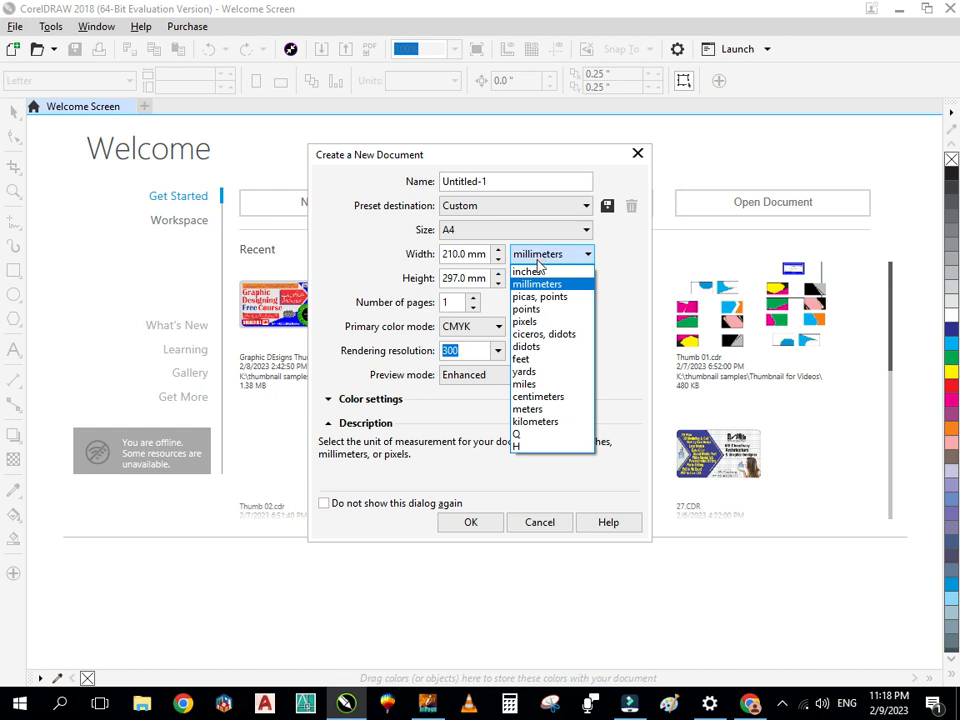
left_click(527, 272)
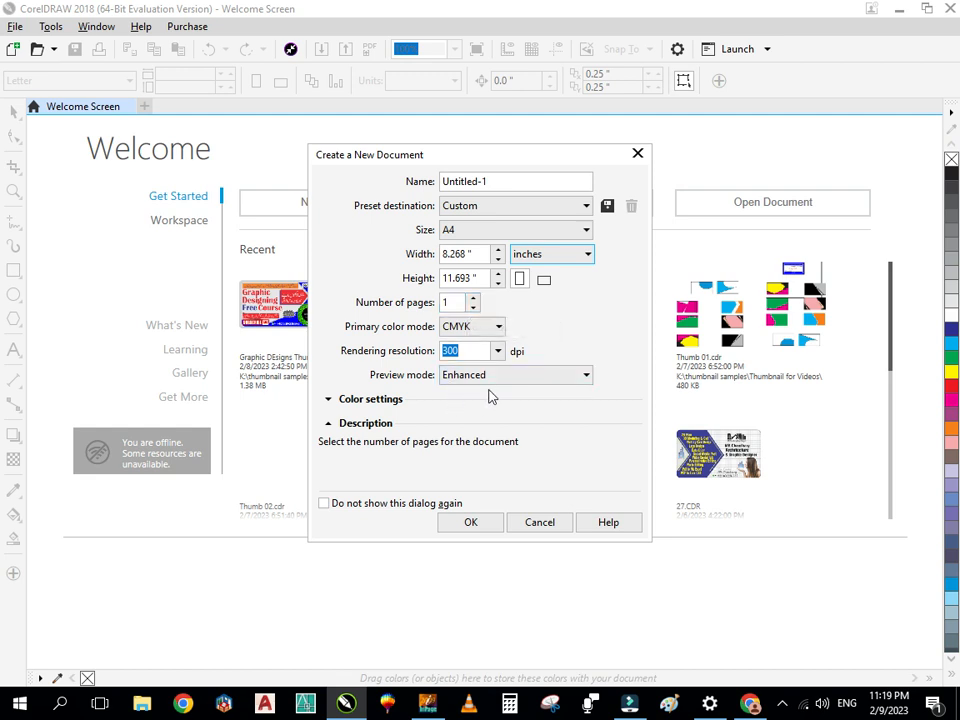
- Keep the CMYK color mode and 300 dpi resolution, and choose the Enhanced preview mode for the new document
left_click(495, 328)
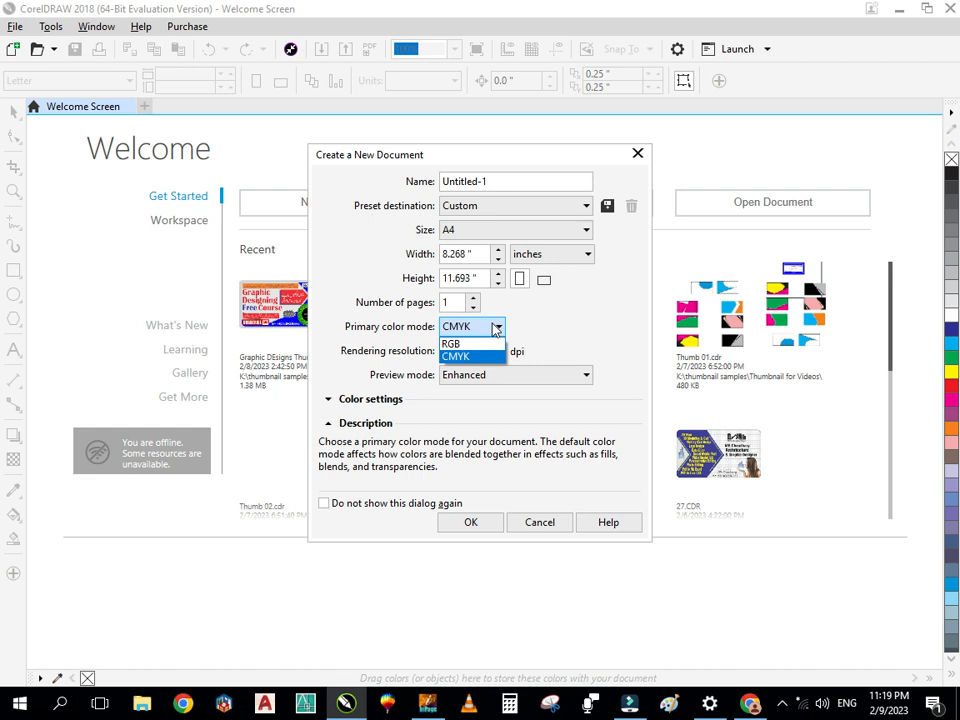
key("Tab")
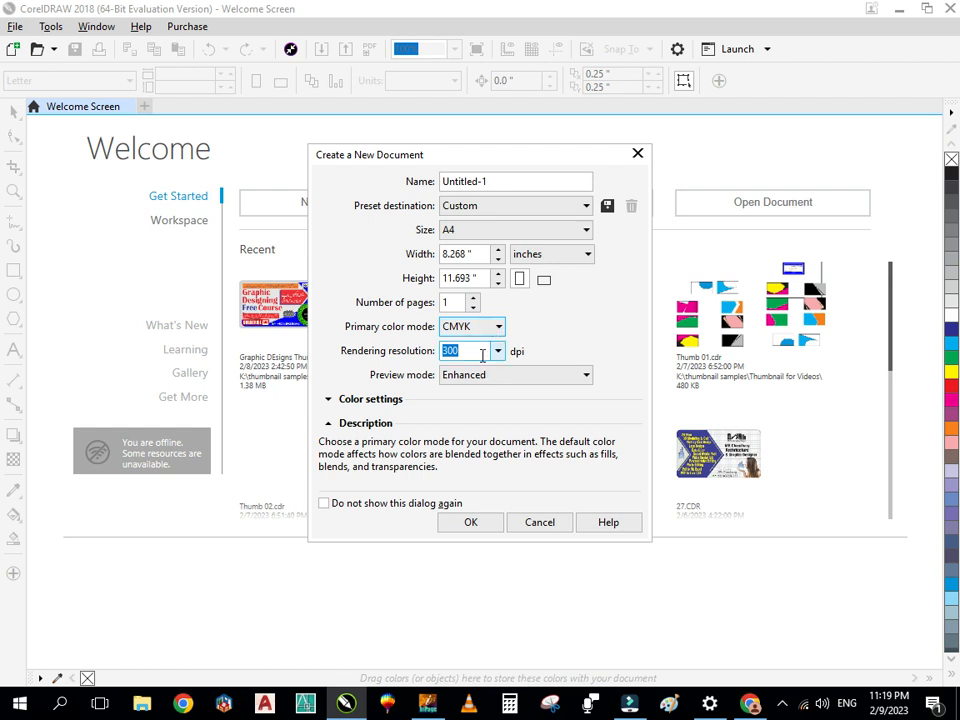
left_click(479, 351)
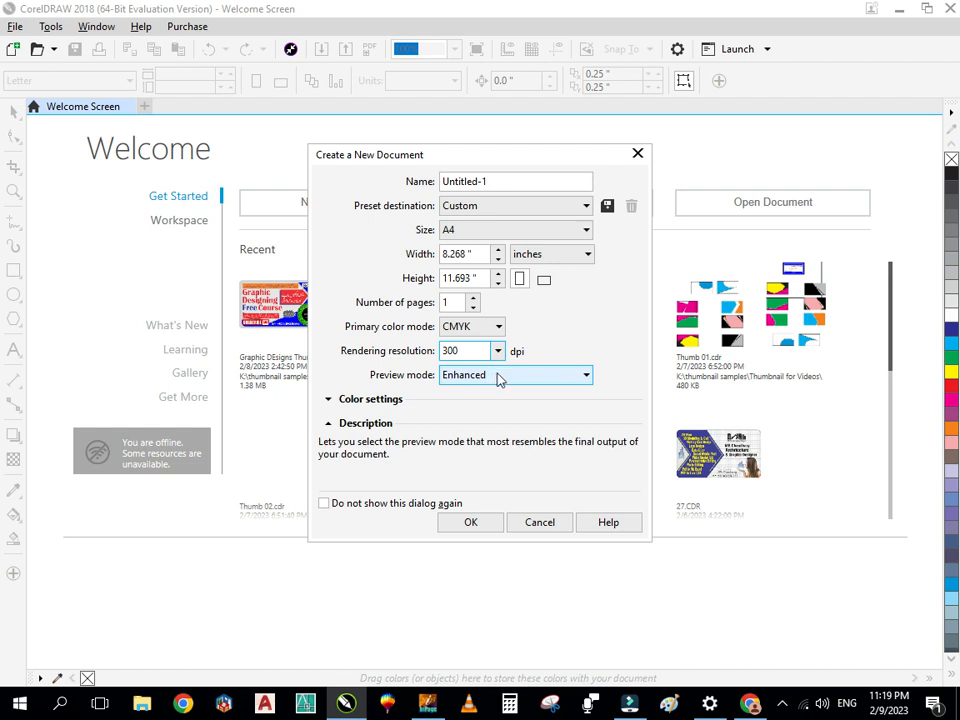
left_click(500, 376)
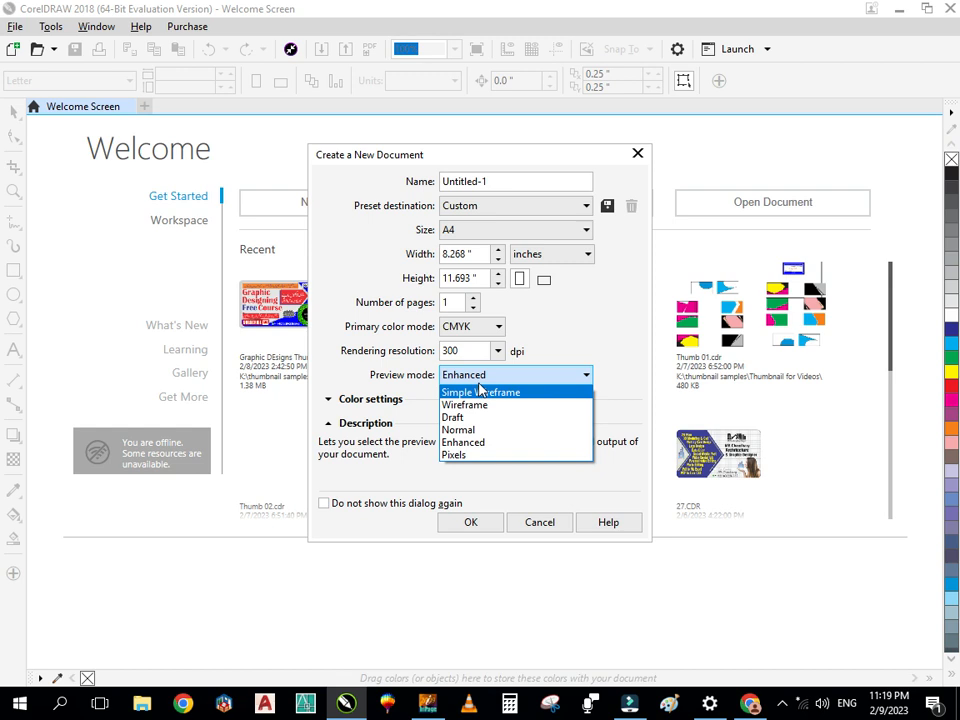
left_click(473, 444)
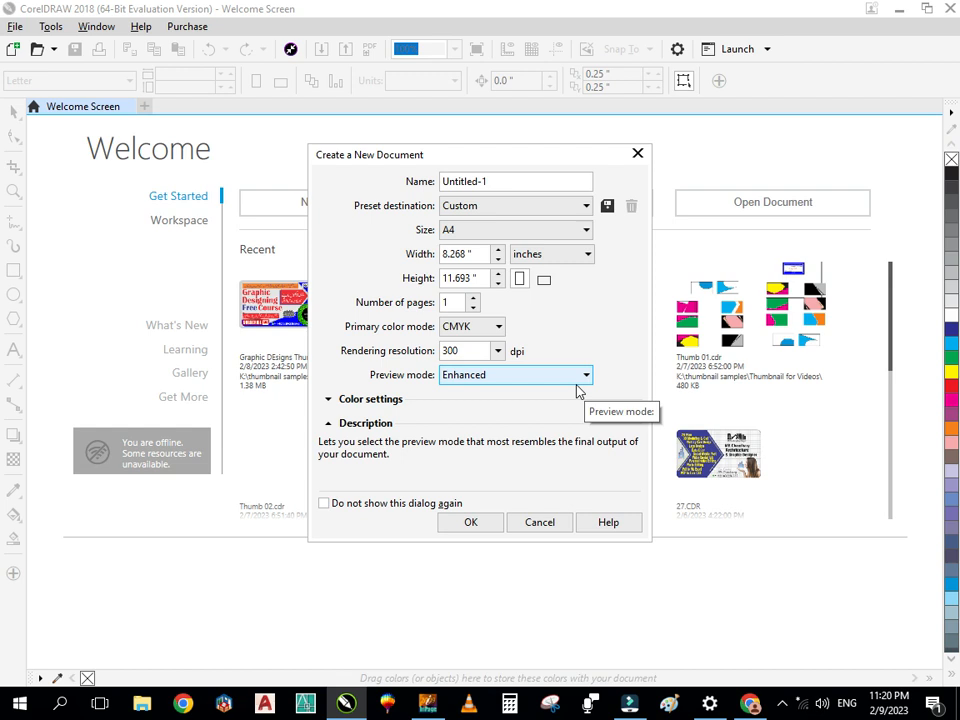
- Leave the option to stop showing the new-document dialog unchecked and create the document
left_click(324, 505)
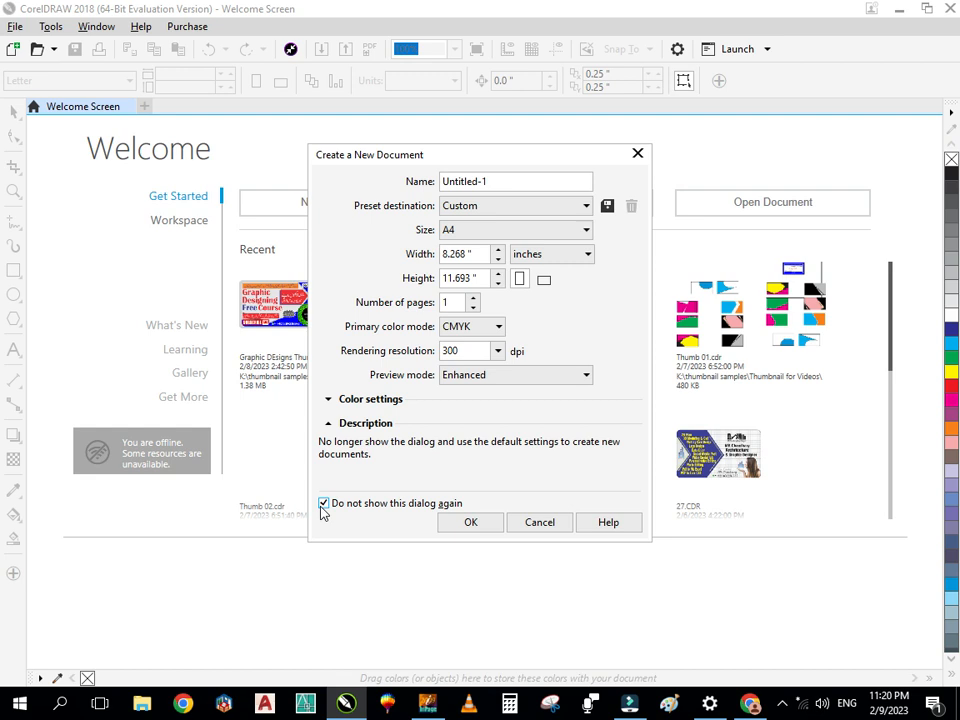
left_click(323, 504)
left_click(323, 504)
left_click(324, 505)
left_click(470, 523)
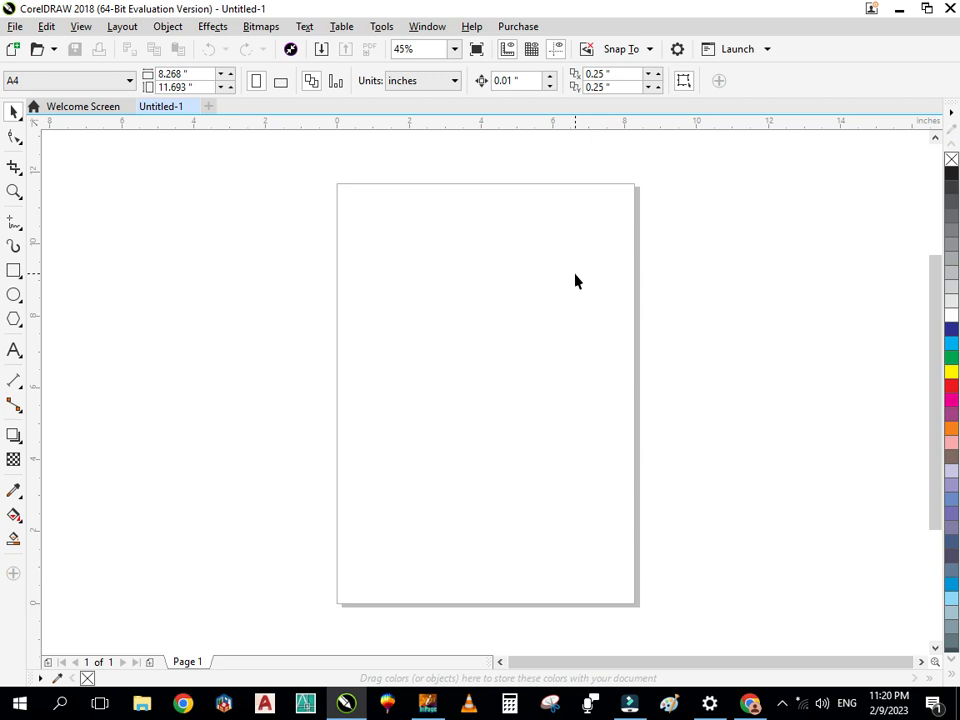
- View the template categories offered for new documents and close the template browser without choosing one
left_click(13, 27)
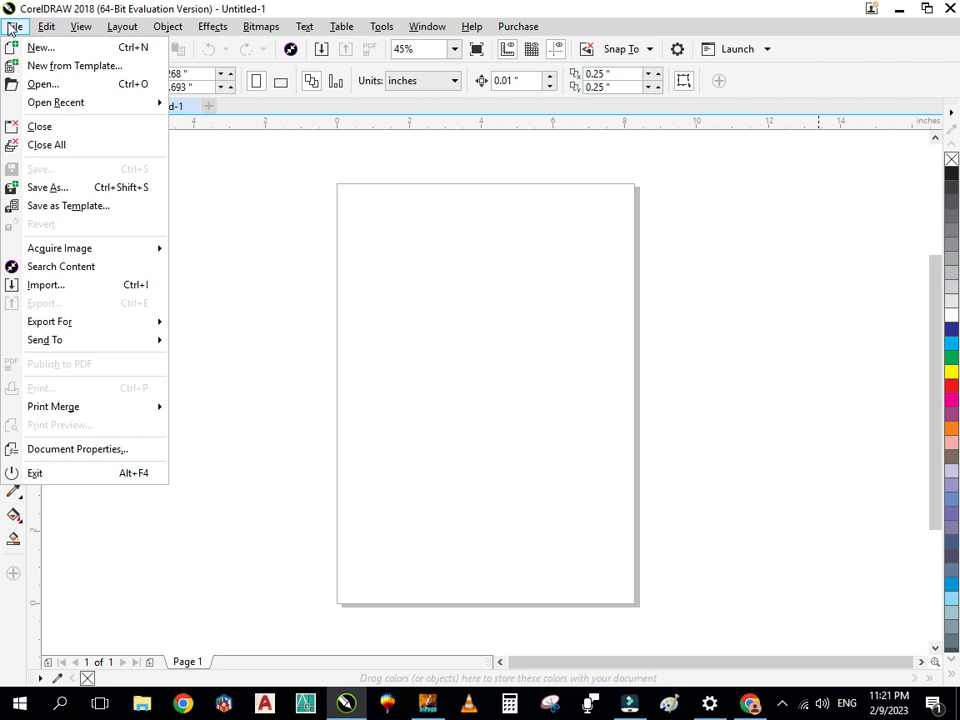
left_click(100, 66)
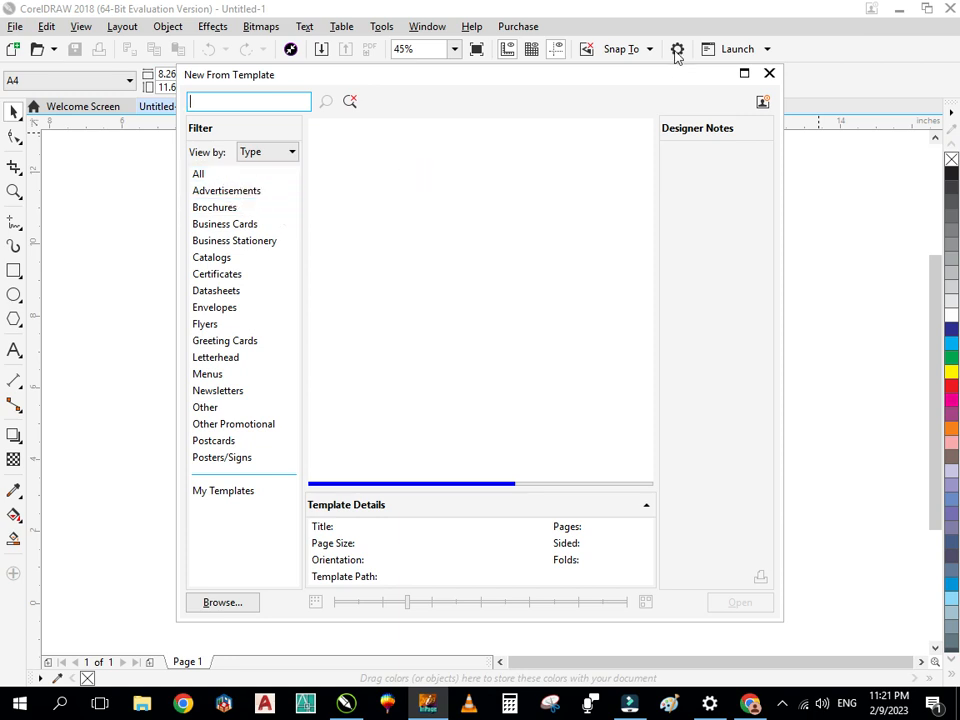
left_click(770, 75)
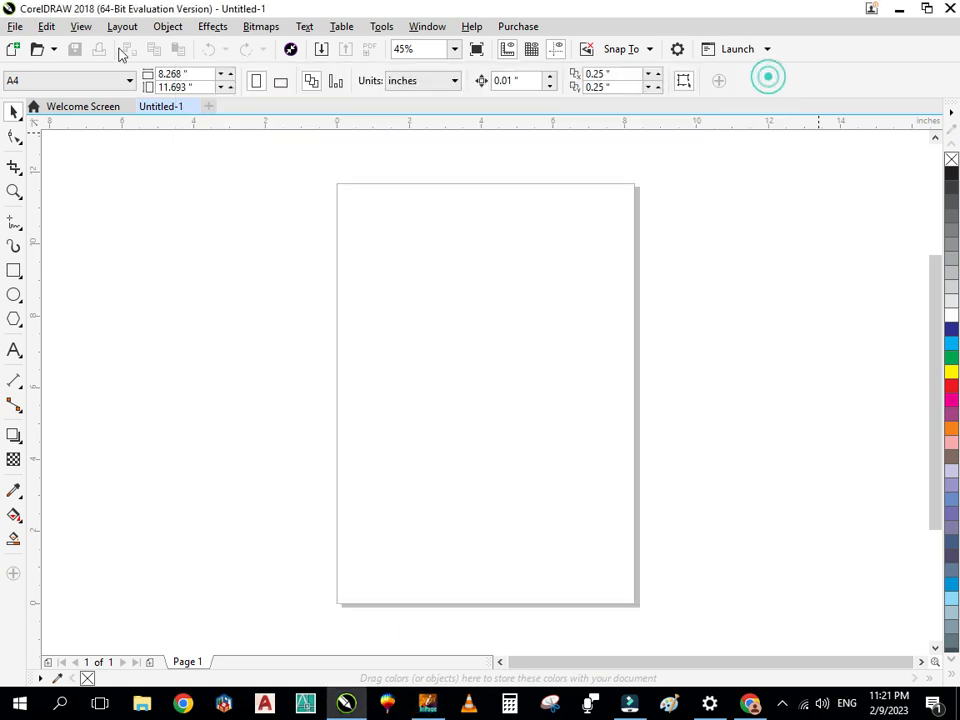
- Start opening a drawing and browse the K: drive to "Graphics Designs for Youtub video" inside the "Youtube Chennal Video Data" folder
left_click(16, 27)
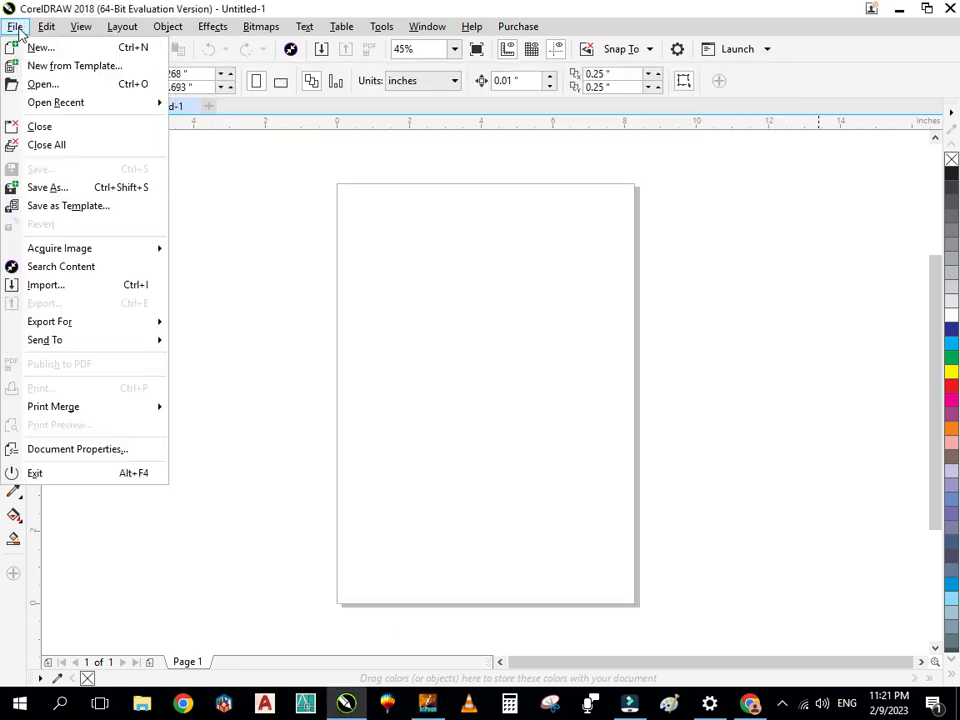
left_click(45, 85)
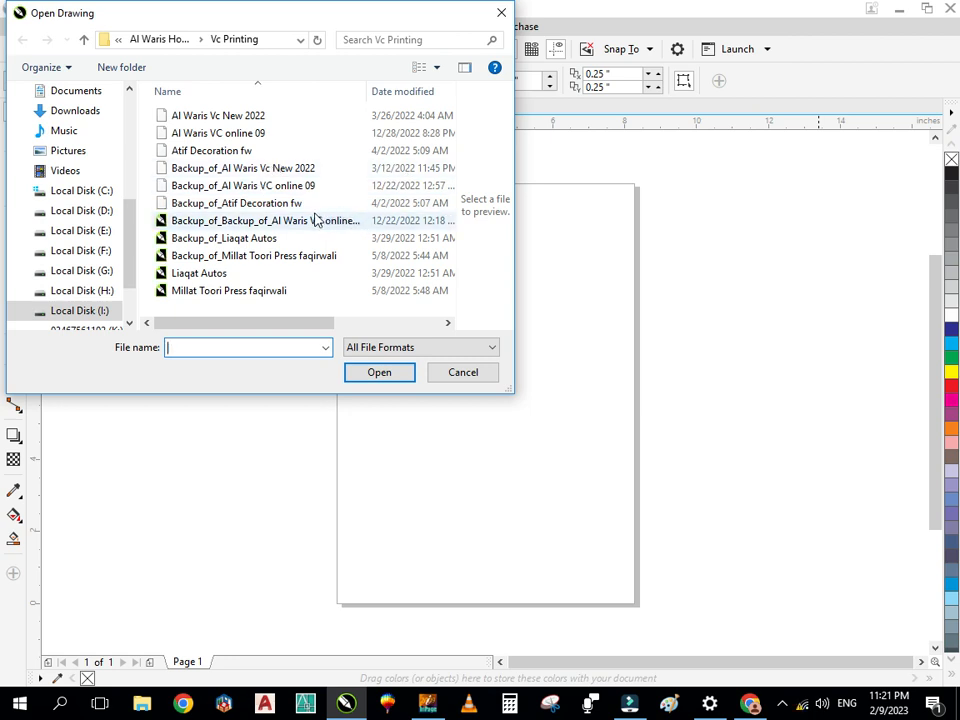
scroll(81, 270, "down", 2)
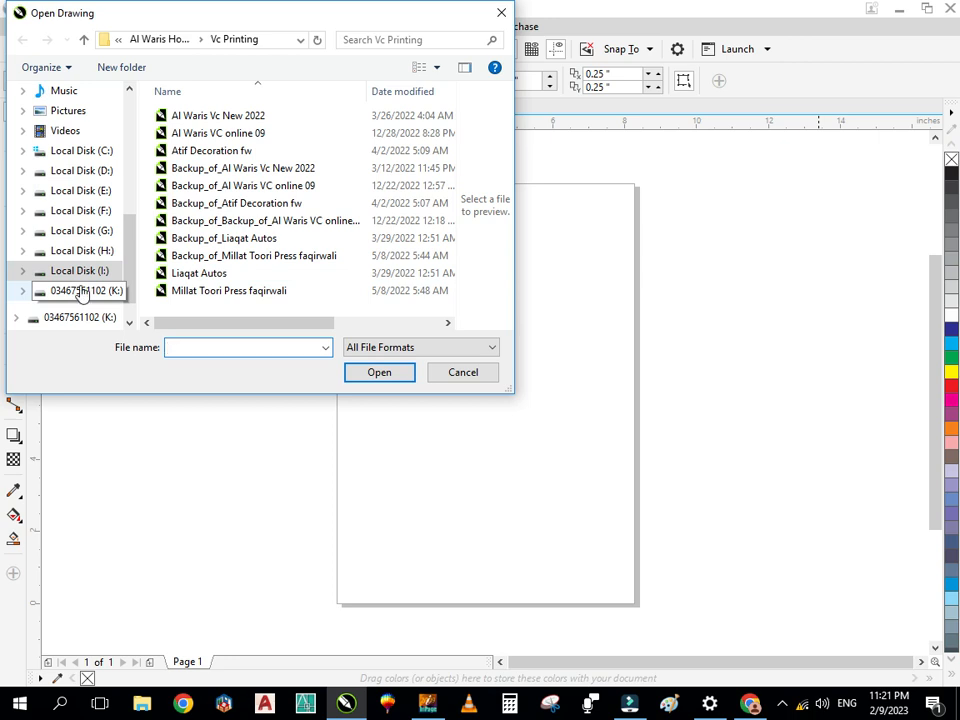
left_click(80, 291)
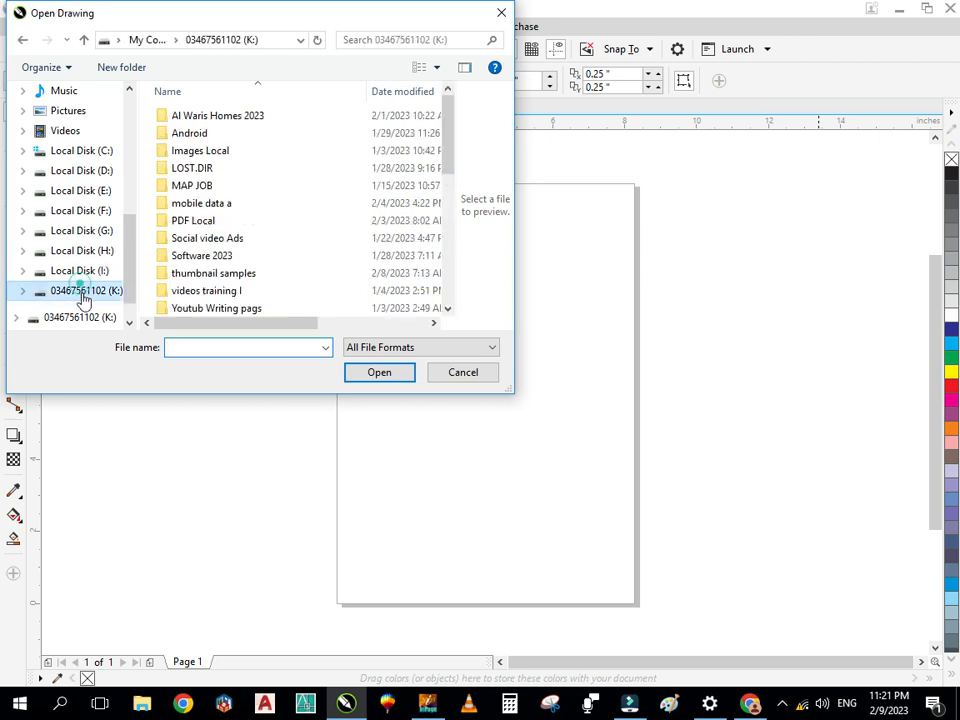
scroll(259, 236, "down", 3)
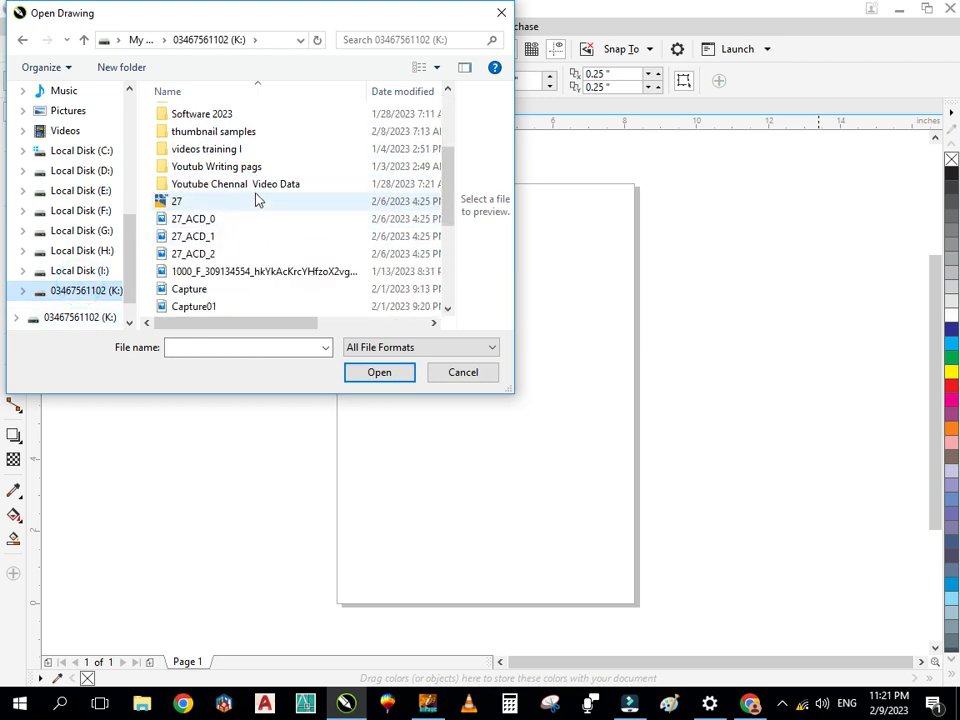
double_click(257, 185)
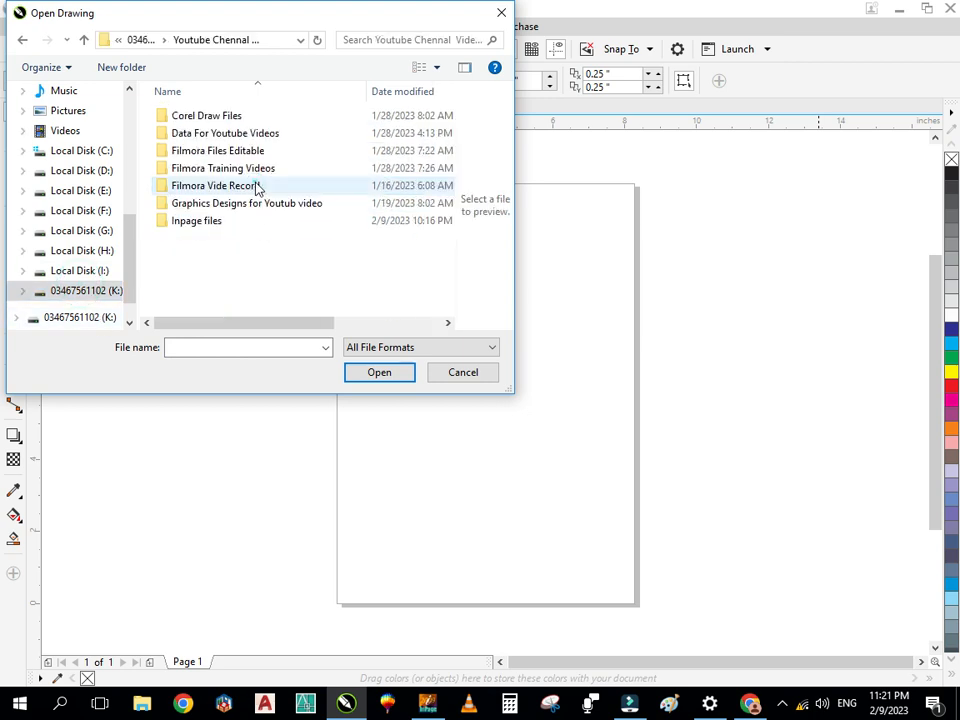
double_click(207, 209)
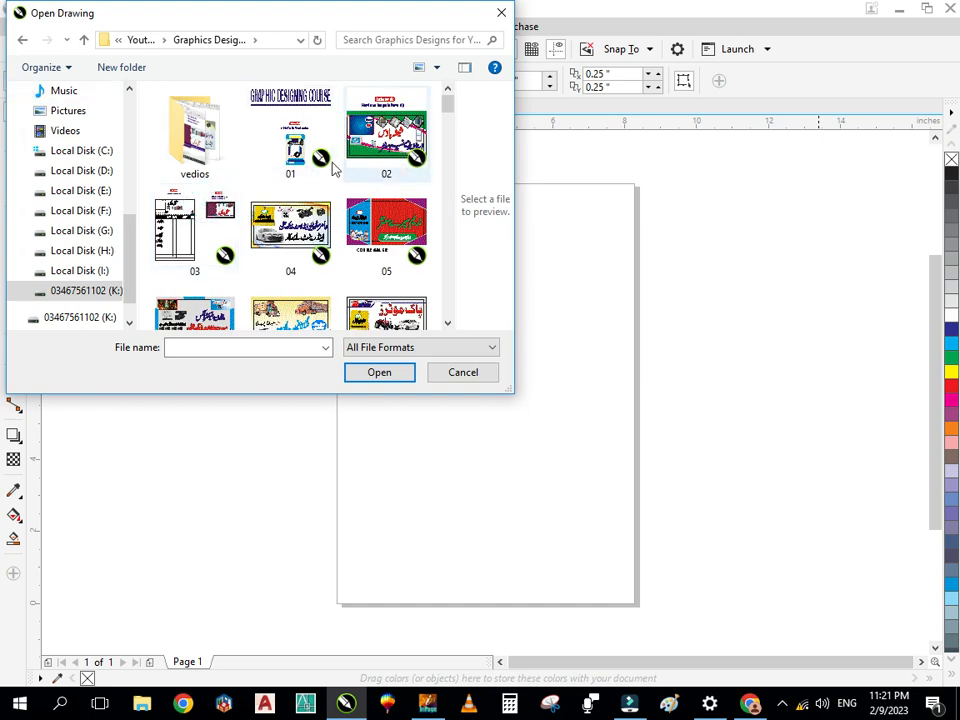
- Find drawing 21 among the design files and open it
scroll(285, 197, "down", 8)
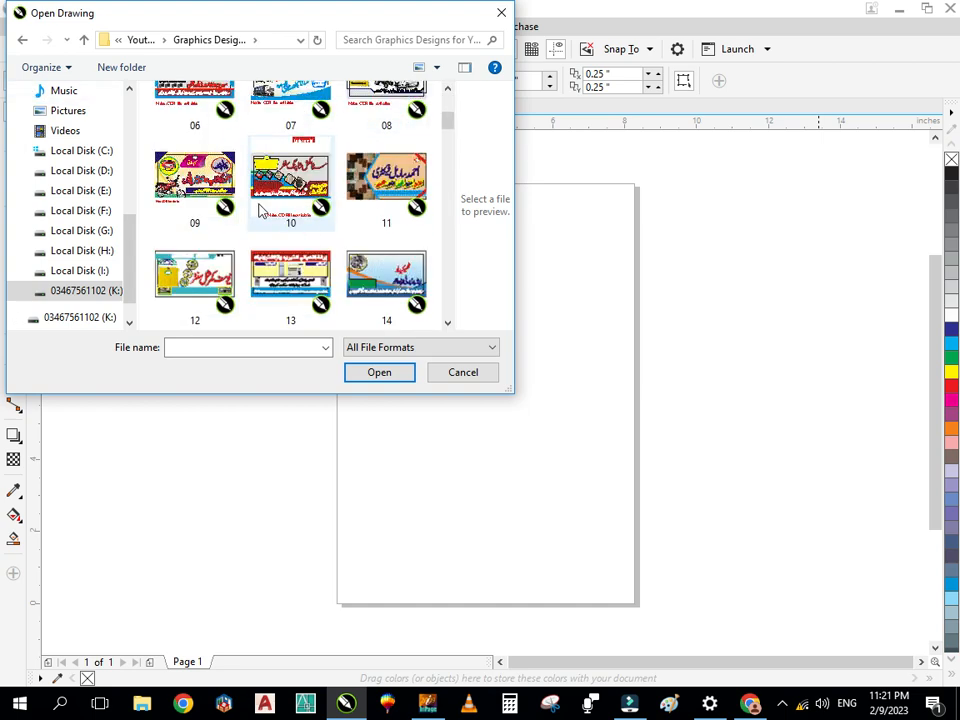
scroll(240, 214, "down", 5)
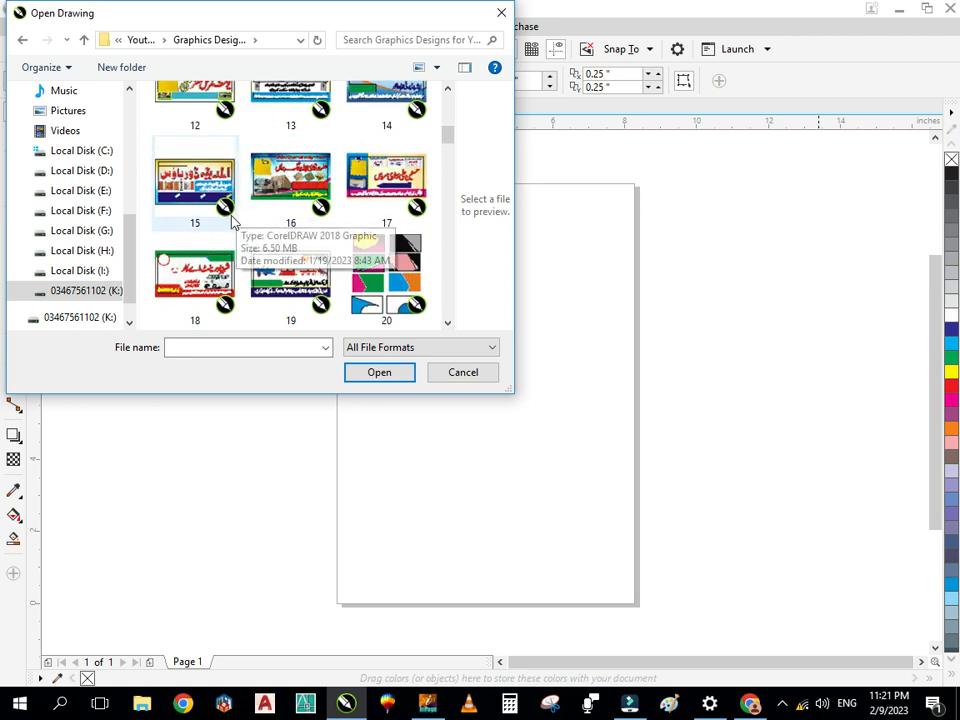
left_click(200, 275)
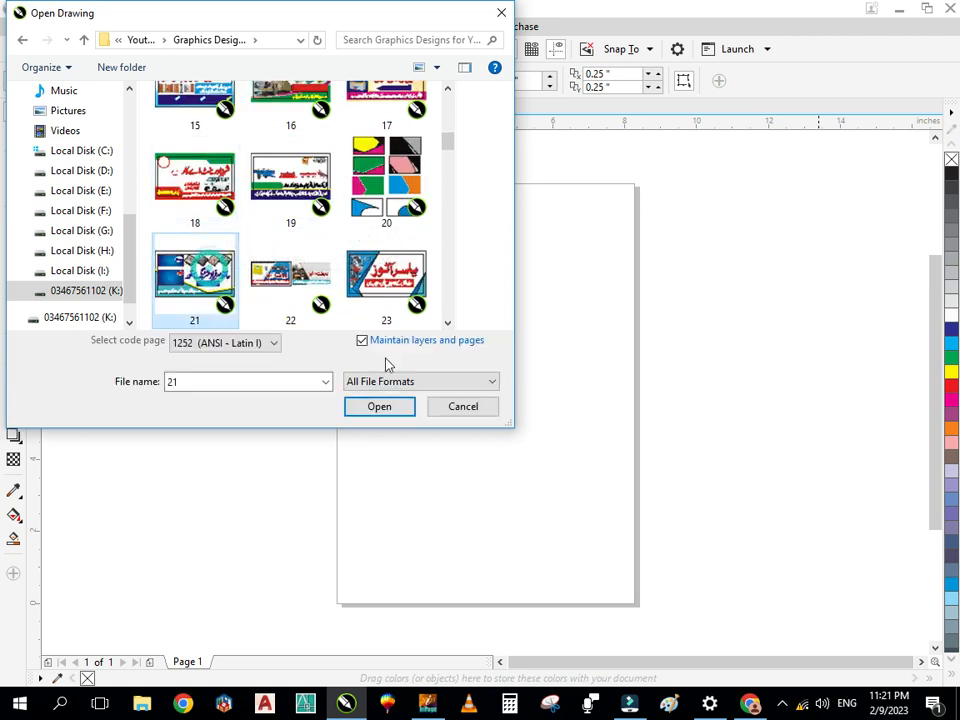
left_click(379, 407)
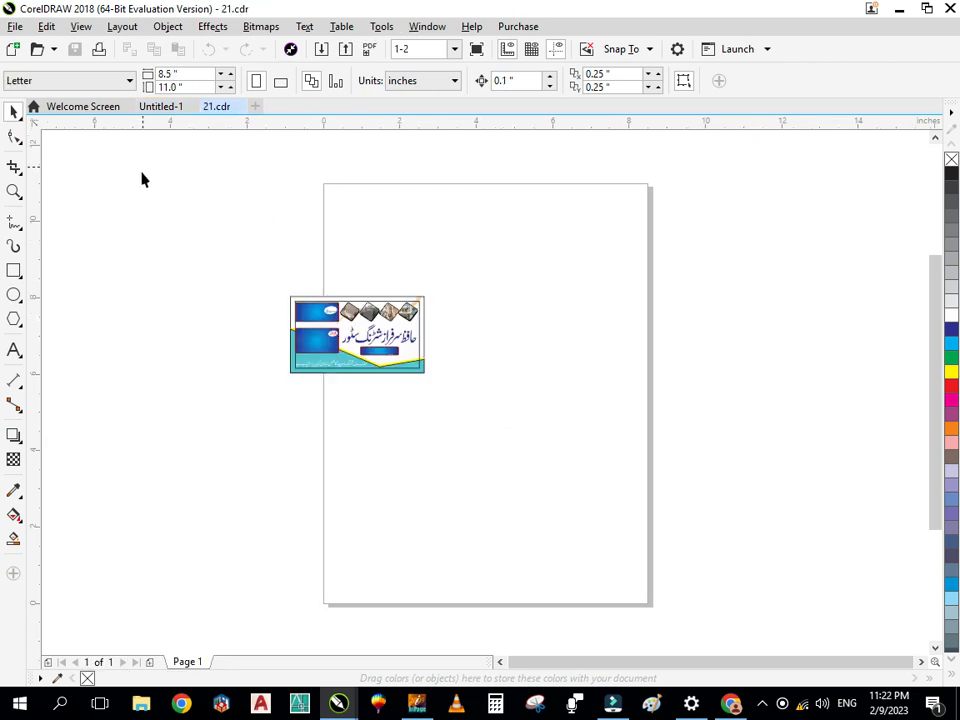
left_click(151, 202)
- Bring up the Open Drawing dialog again and display the folder's files as small icons
key("ctrl+o")
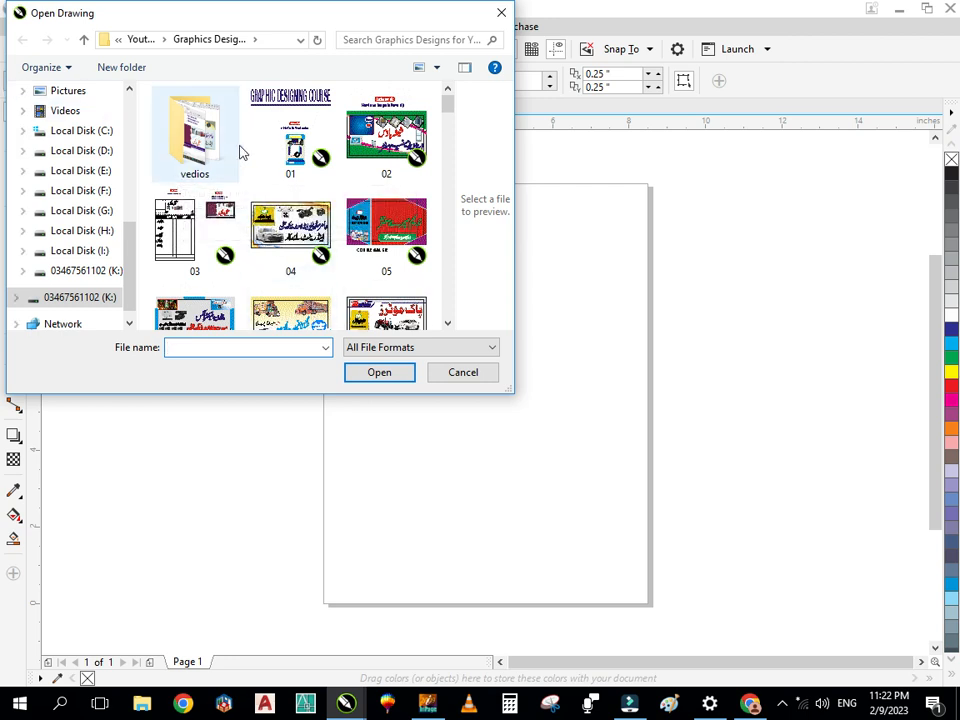
scroll(400, 170, "down", 1)
scroll(424, 101, "up", 1)
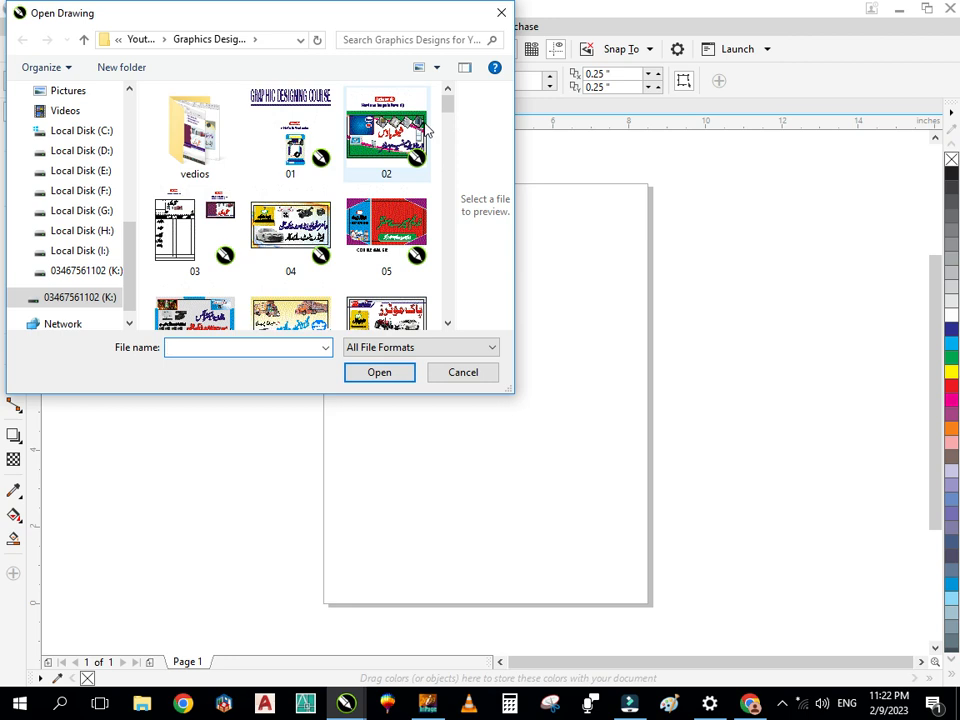
left_click(436, 70)
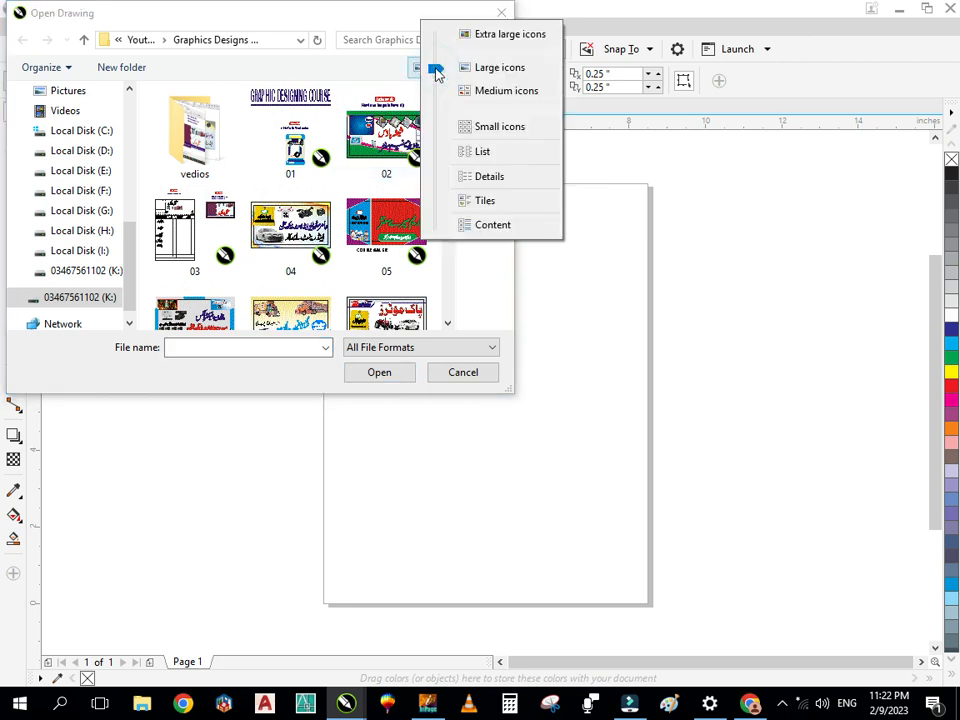
left_click(484, 127)
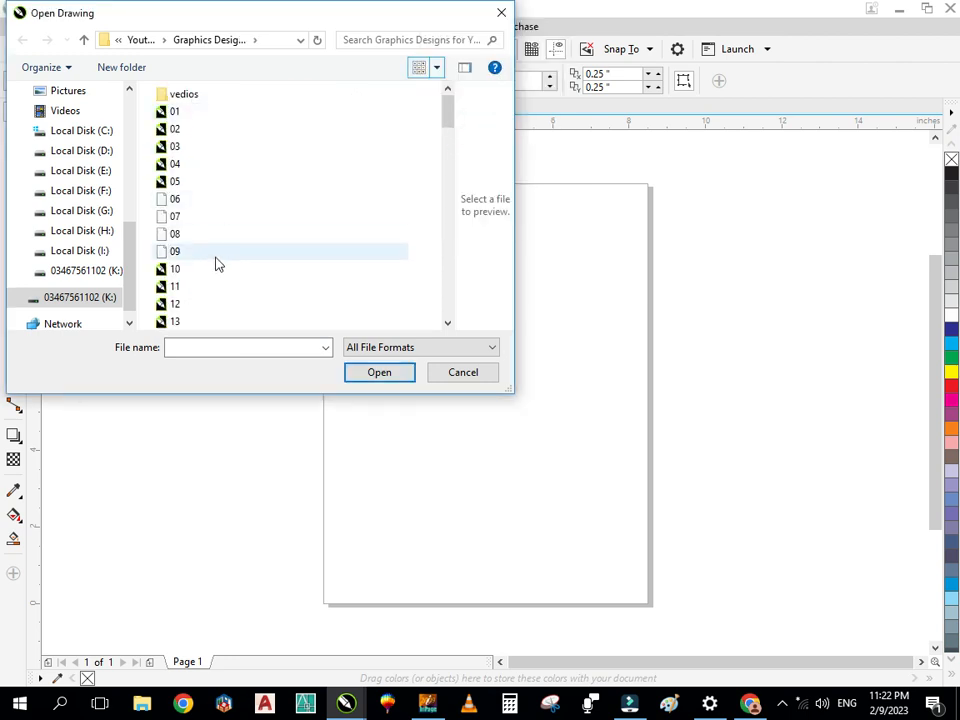
- Display the folder's files as large icons, find drawing 10 among the designs and open it
left_click(437, 72)
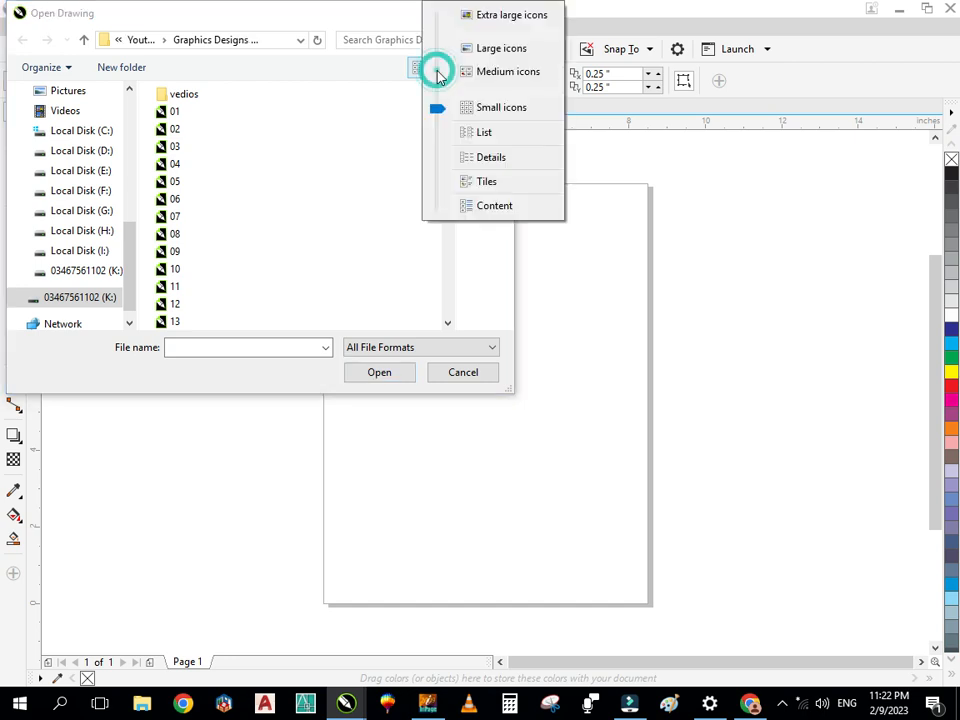
left_click(489, 50)
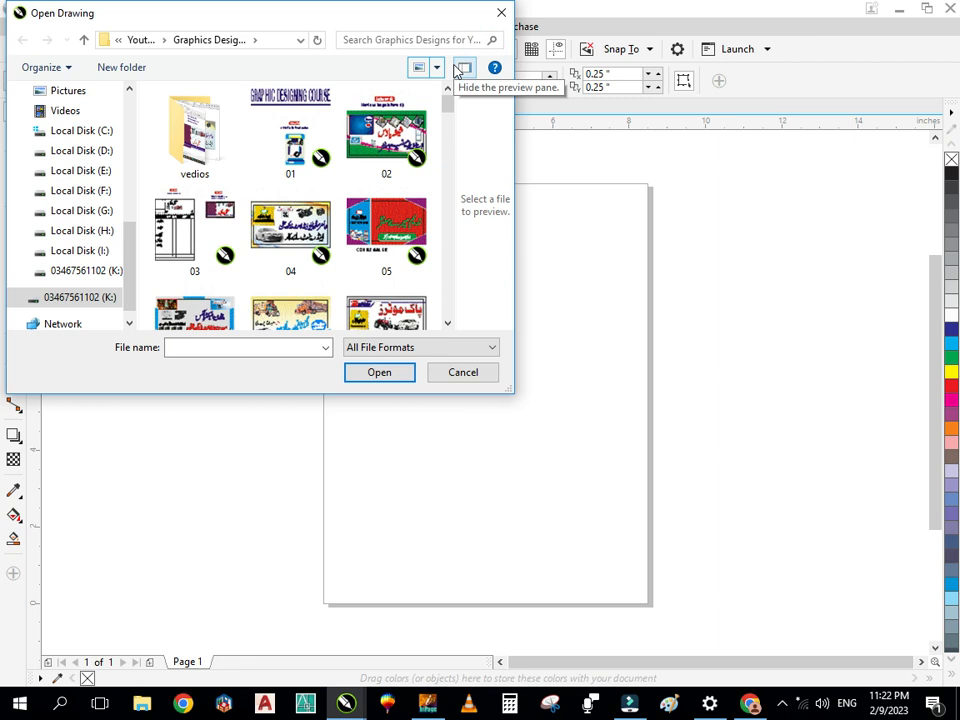
scroll(322, 200, "down", 1)
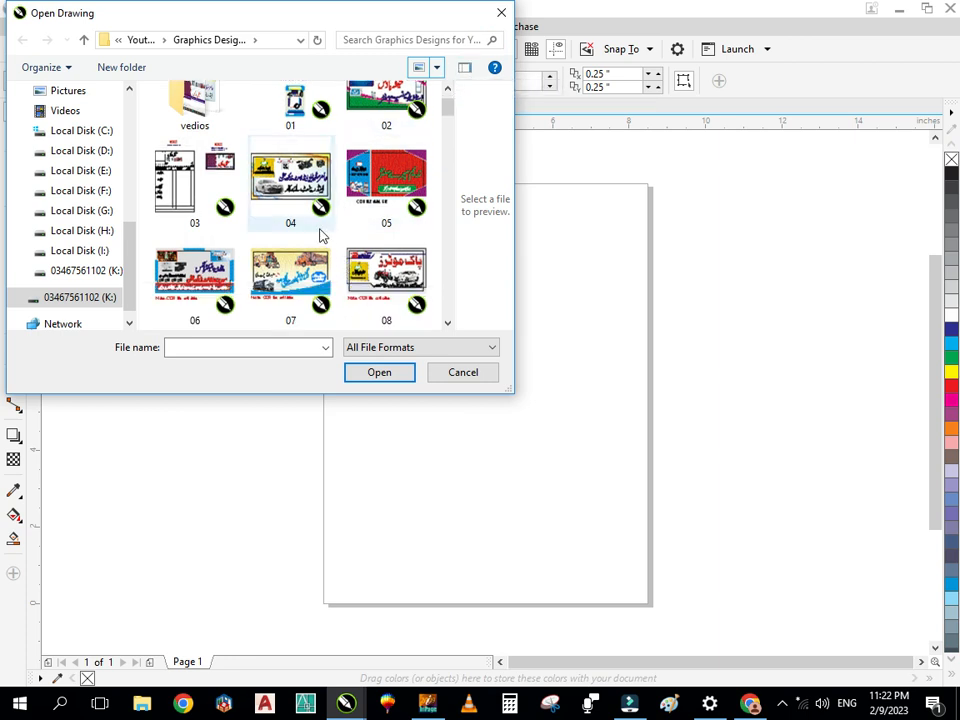
scroll(320, 232, "down", 2)
left_click(288, 288)
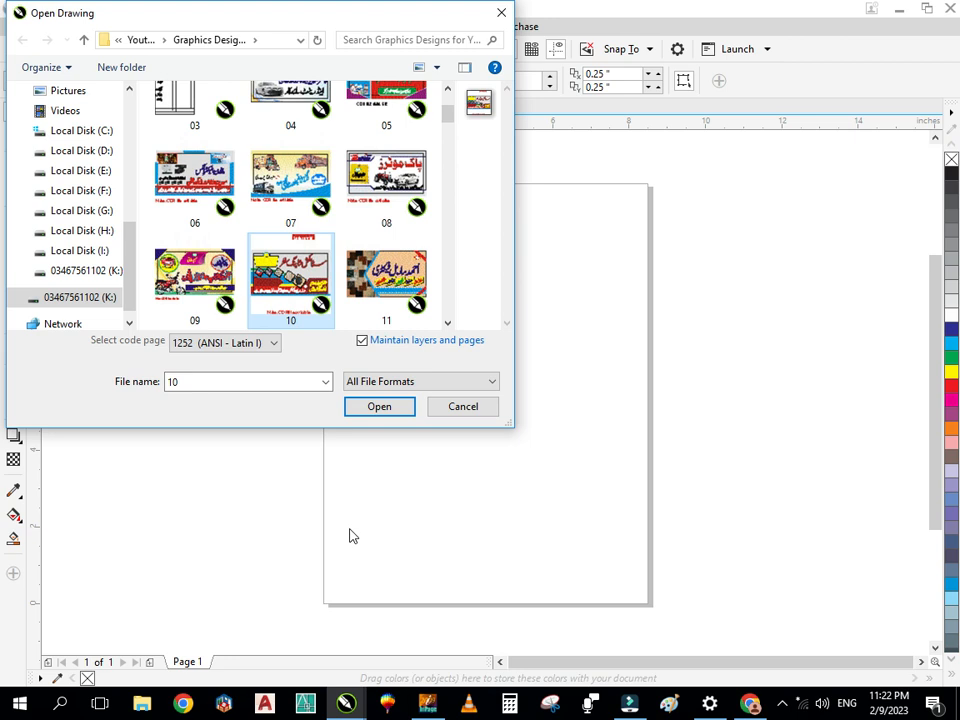
left_click(379, 406)
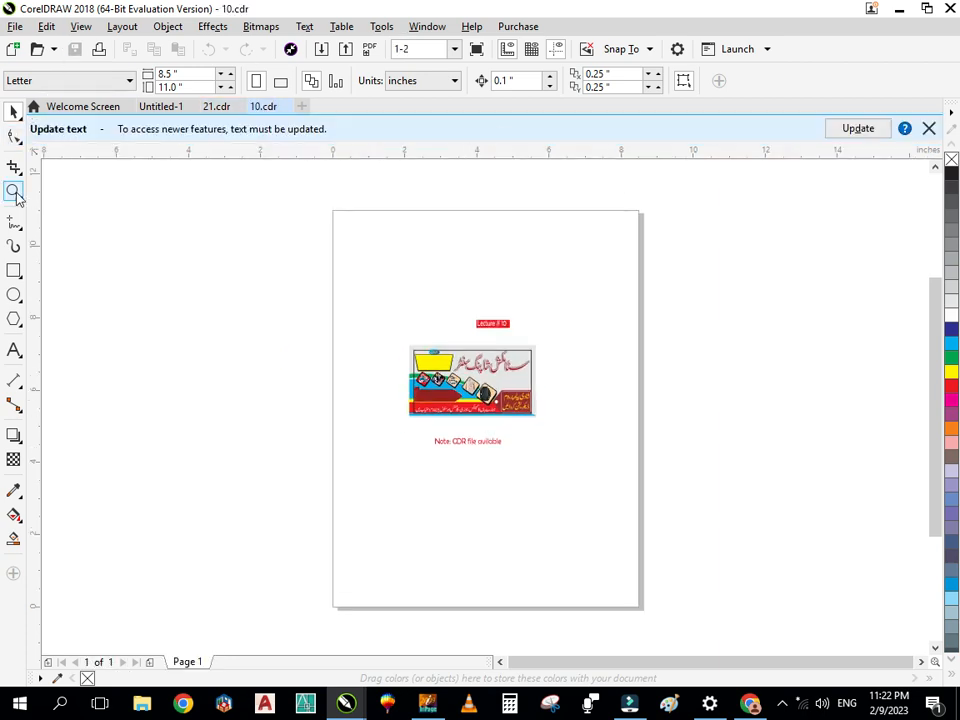
- Open "Graphic DEsigns Thumbnail 01.cdr" from the recently used drawings, look at it and close it again
left_click(14, 30)
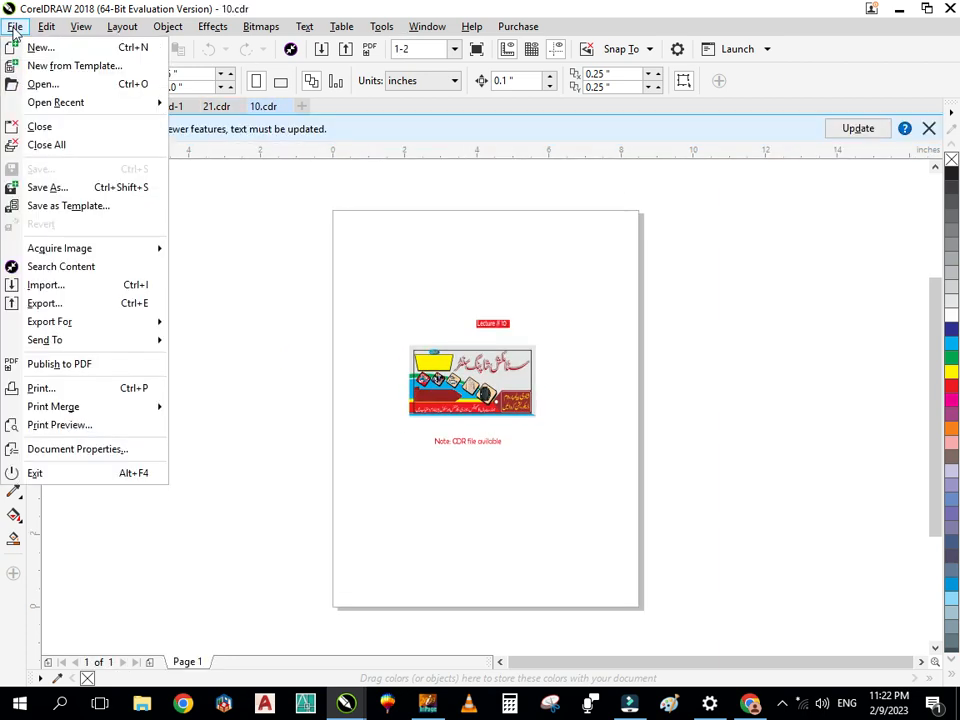
mouse_move(62, 105)
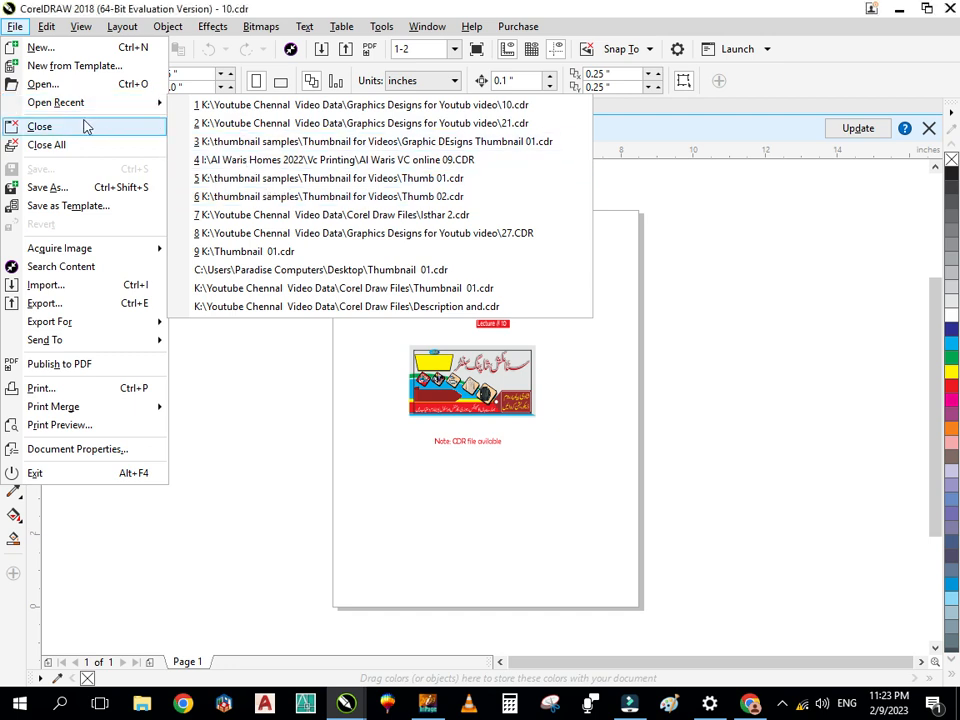
mouse_move(105, 103)
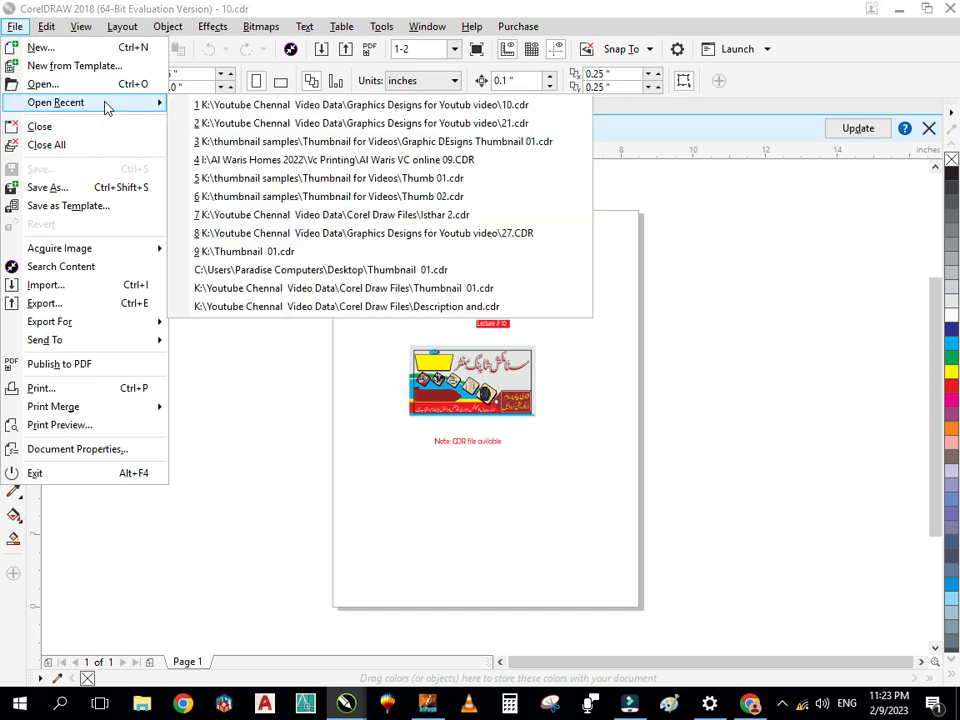
left_click(305, 143)
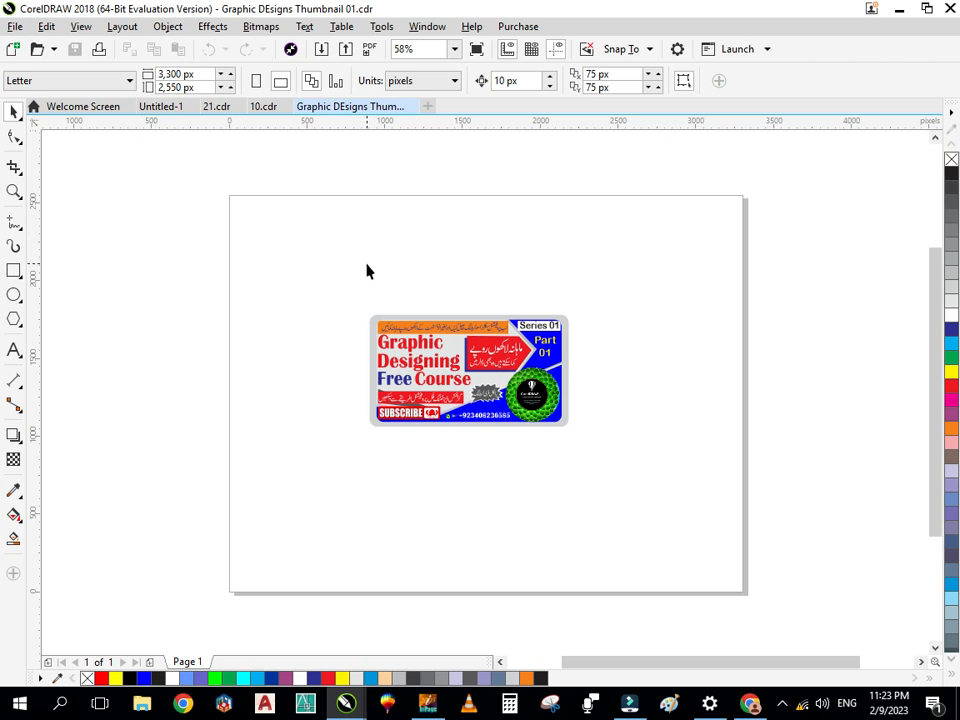
left_click(16, 27)
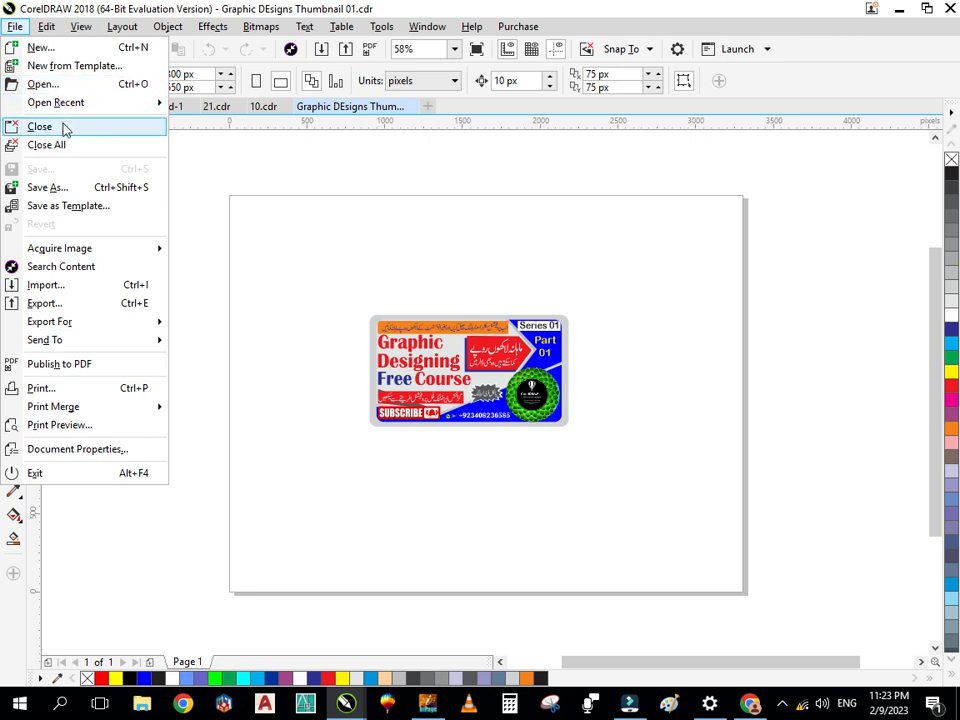
left_click(40, 126)
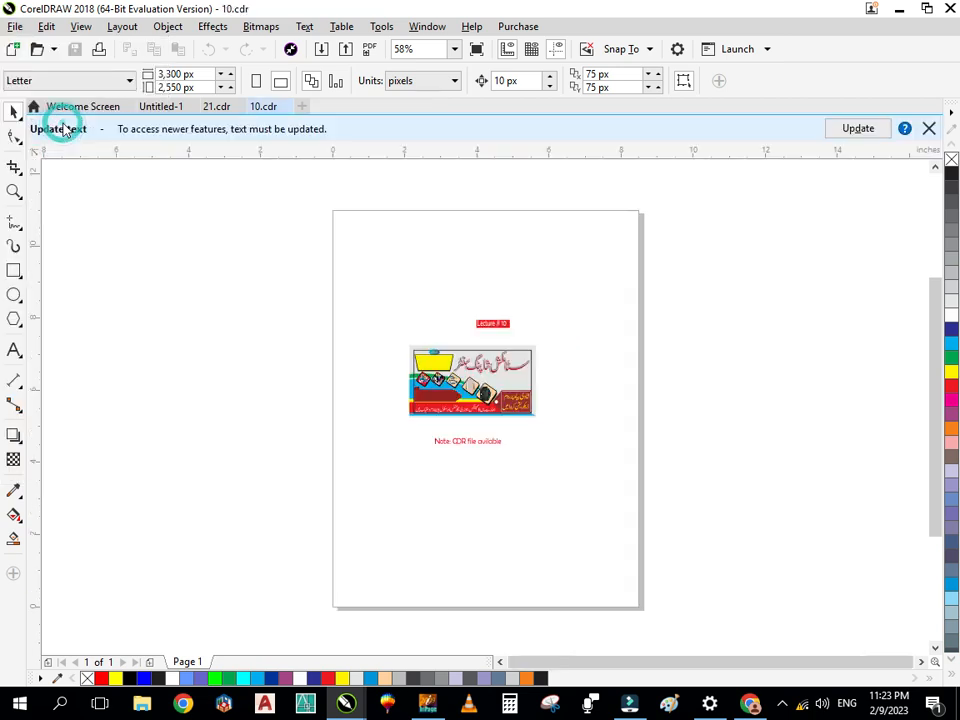
- Save a copy of drawing 10 in "New folder" on the G: drive as a CDR file in Version 11.0 format
left_click(15, 27)
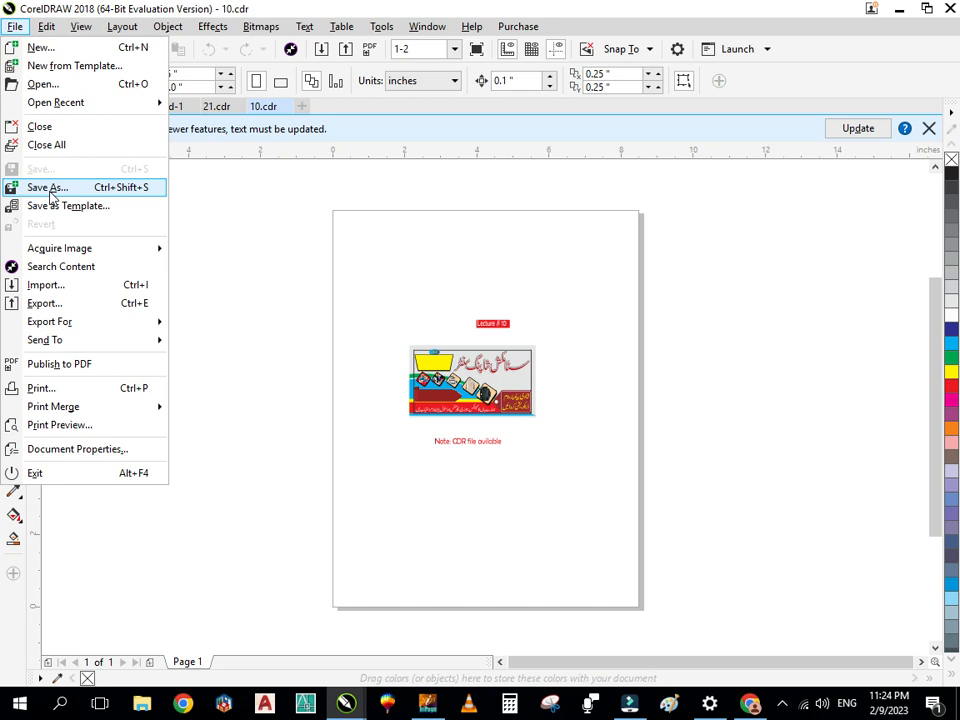
left_click(48, 190)
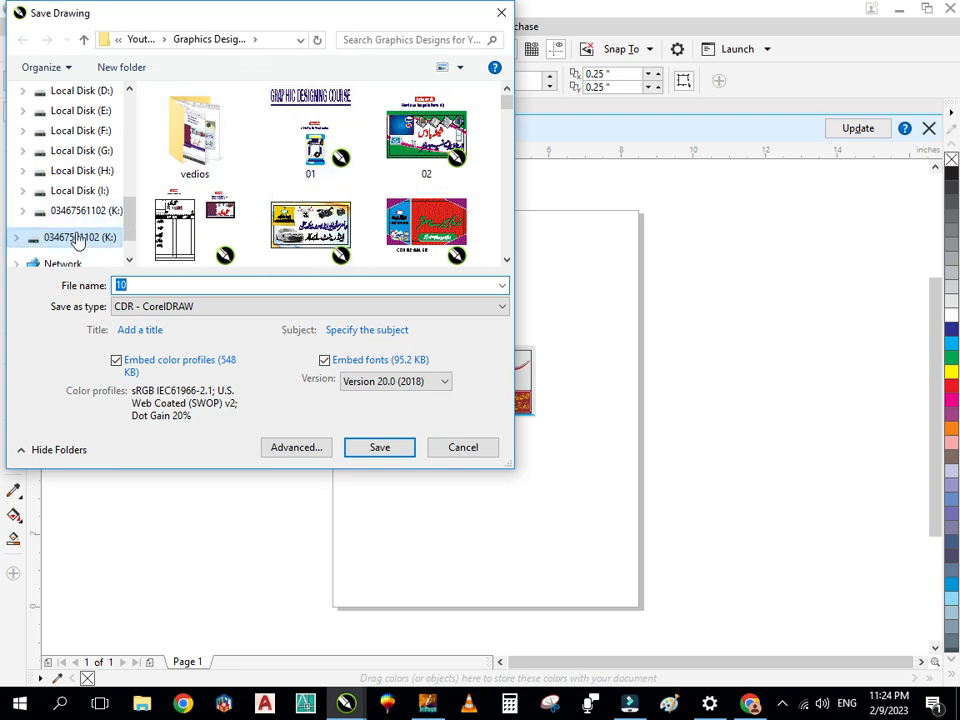
left_click(99, 152)
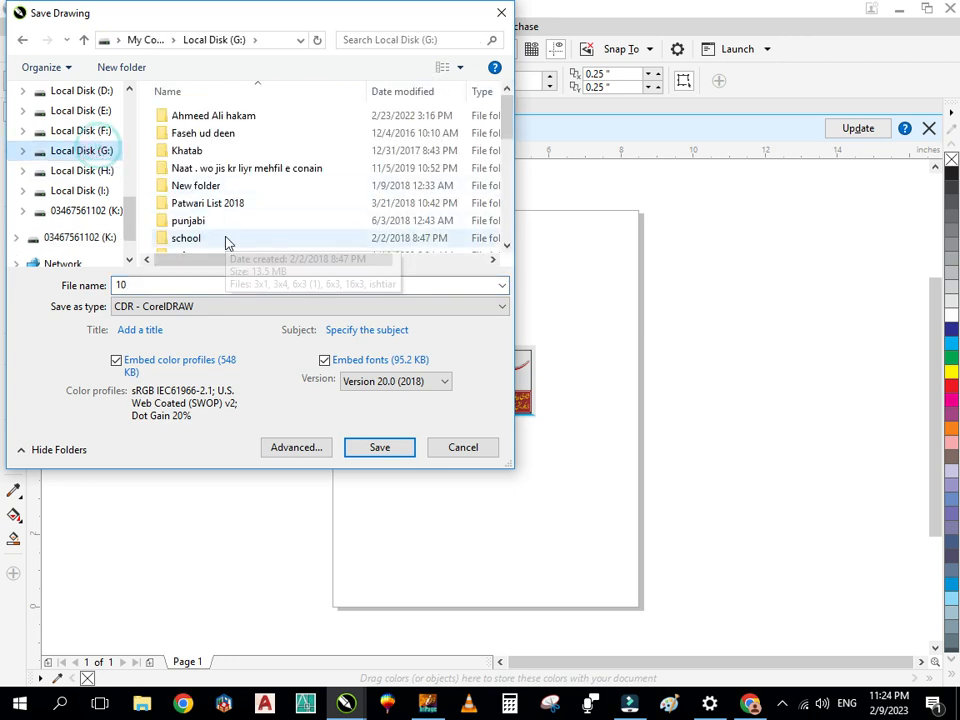
left_click(218, 189)
double_click(218, 187)
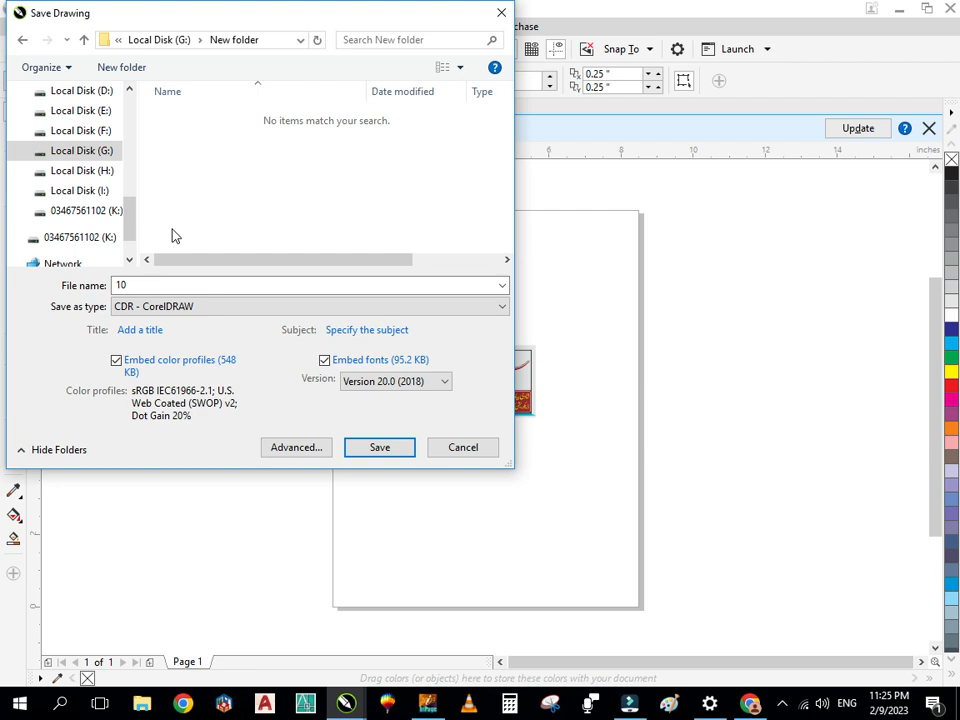
left_click(417, 390)
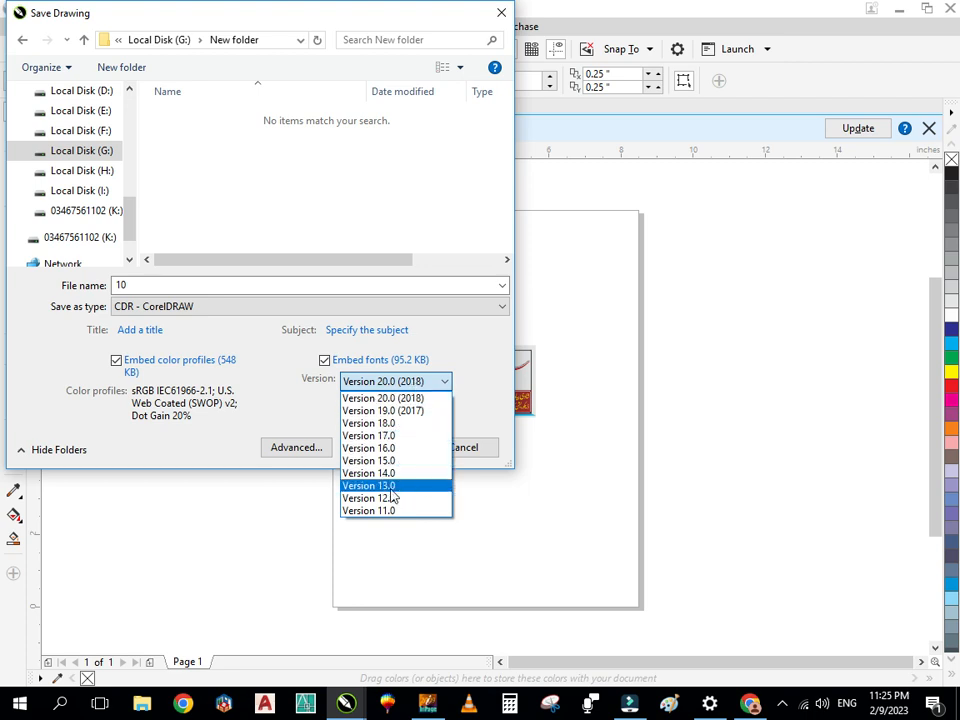
left_click(366, 511)
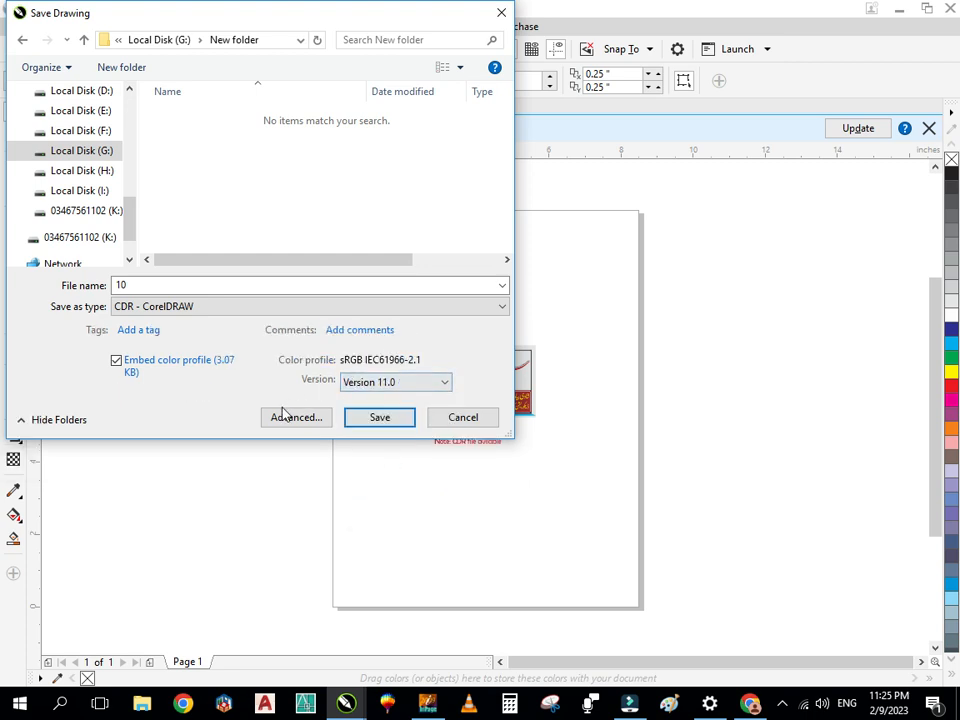
left_click(379, 419)
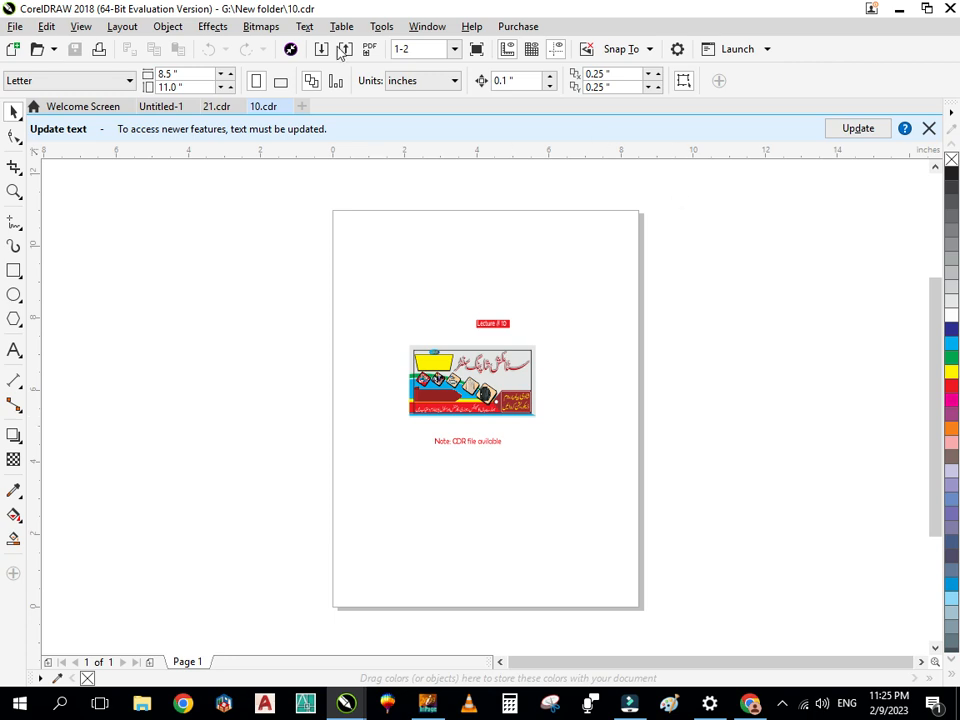
left_click(14, 27)
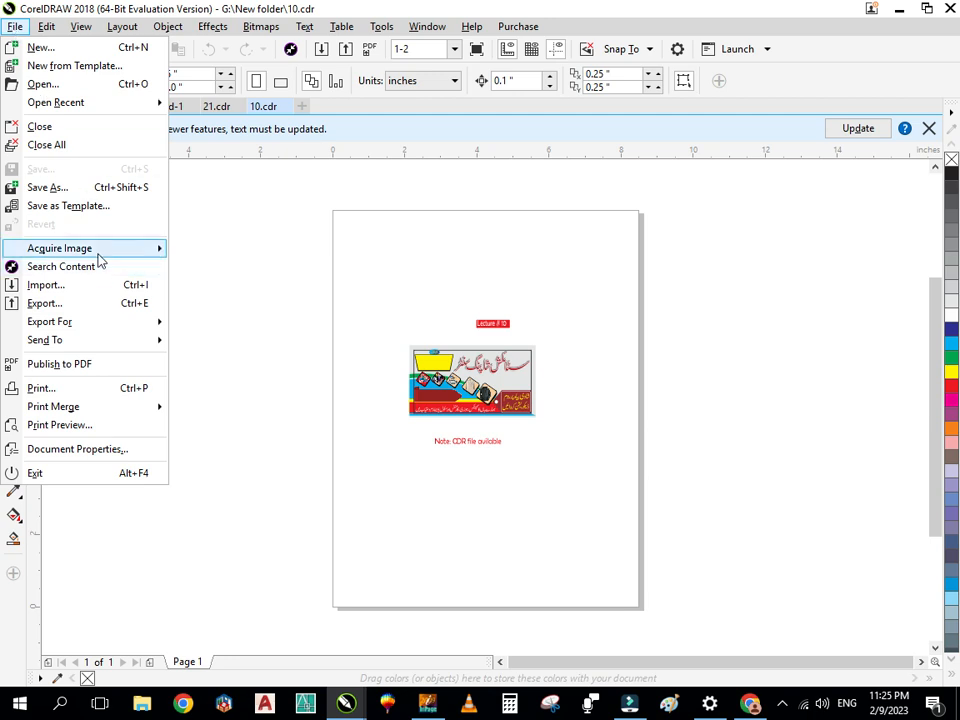
mouse_move(100, 248)
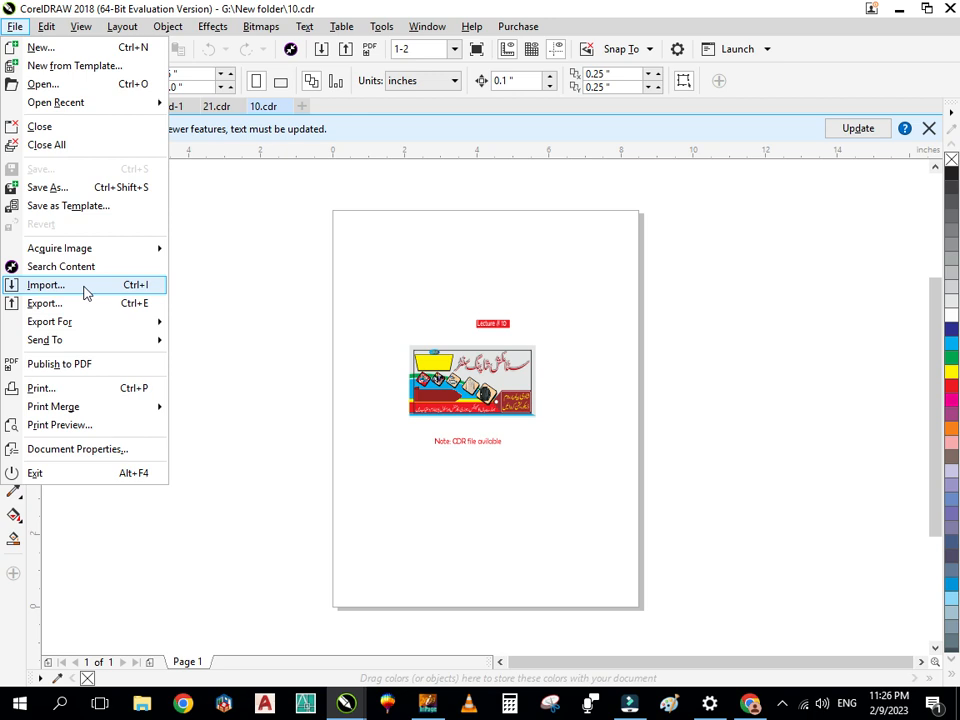
left_click(249, 315)
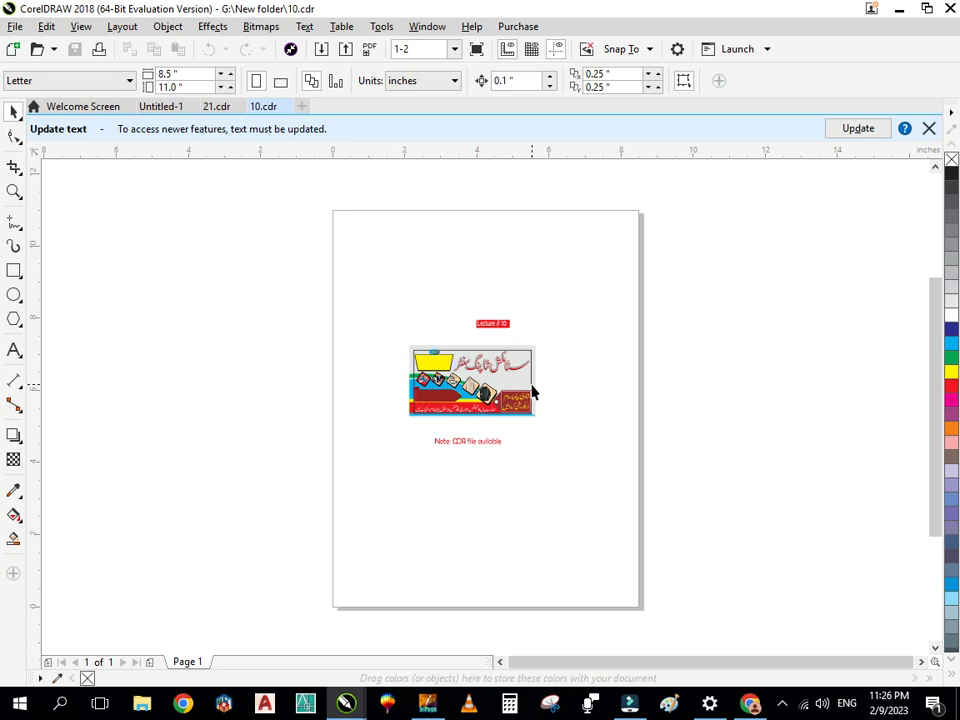
- Import the carpet image from the E: drive and place it at its original size below the note text
left_click(14, 30)
left_click(45, 284)
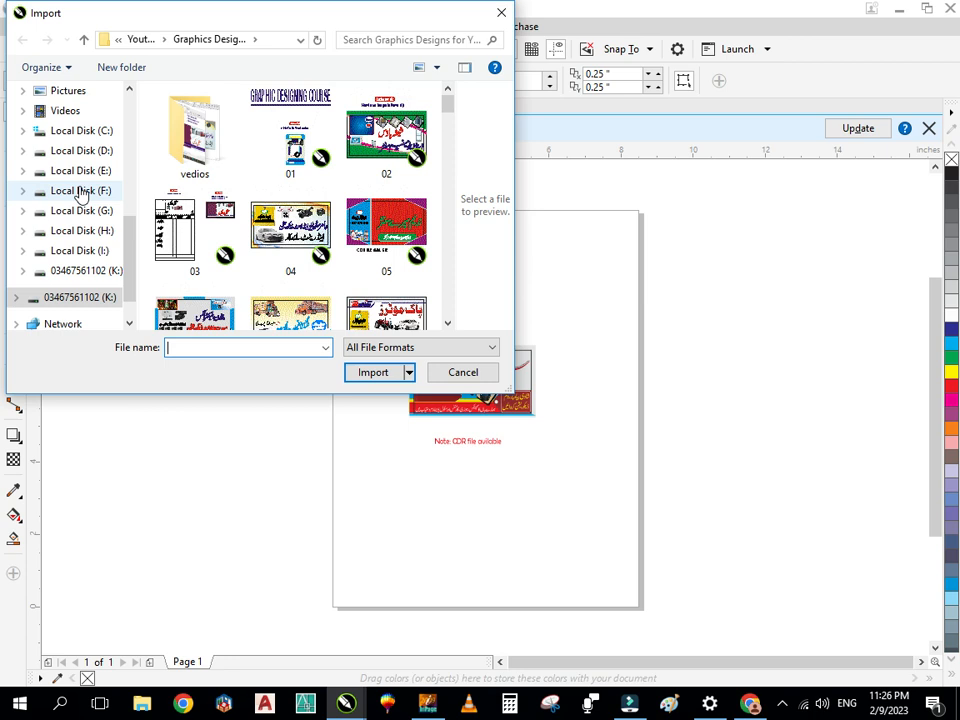
left_click(80, 191)
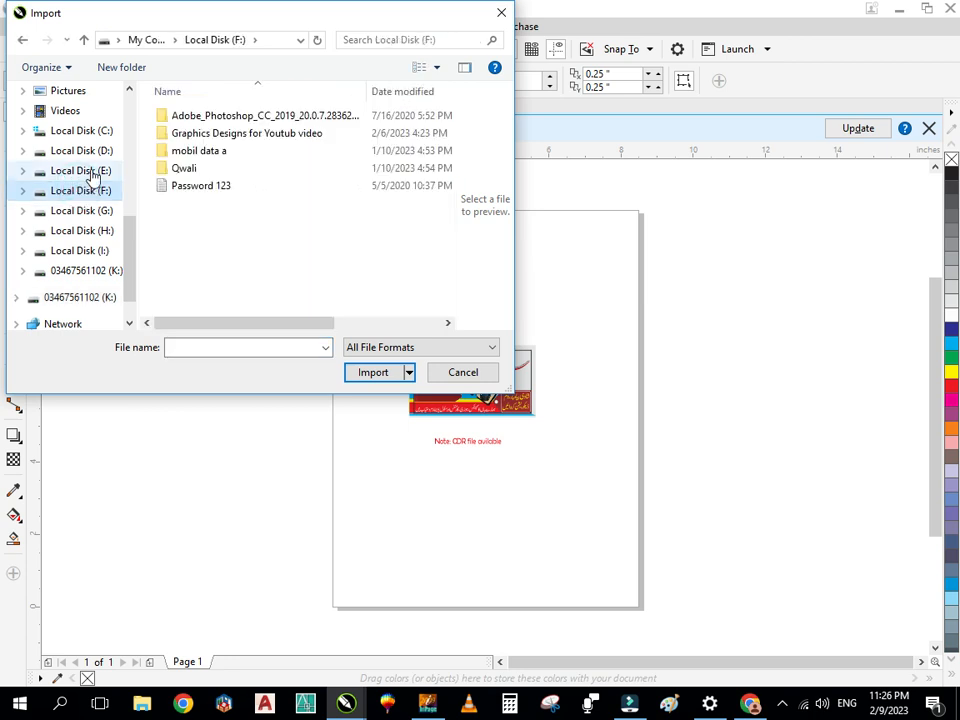
left_click(88, 172)
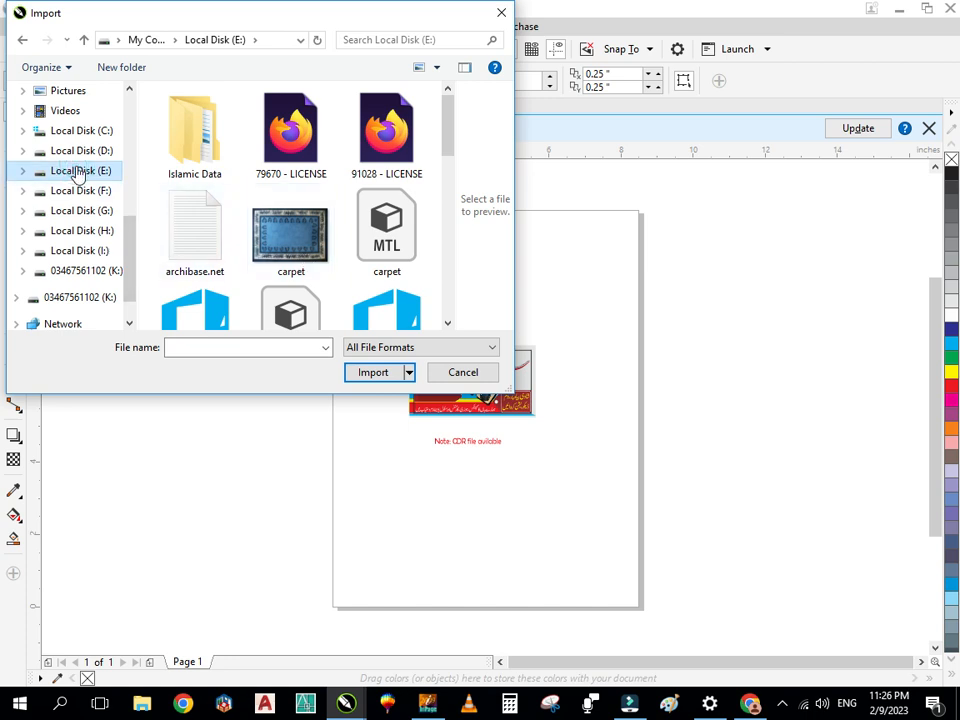
left_click(263, 246)
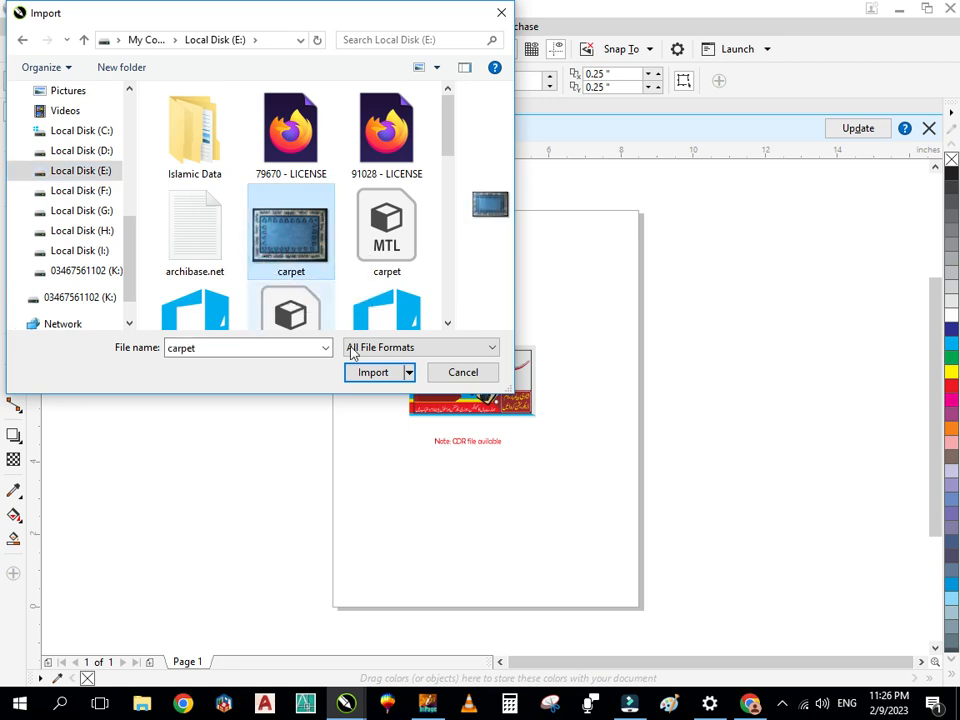
left_click(410, 375)
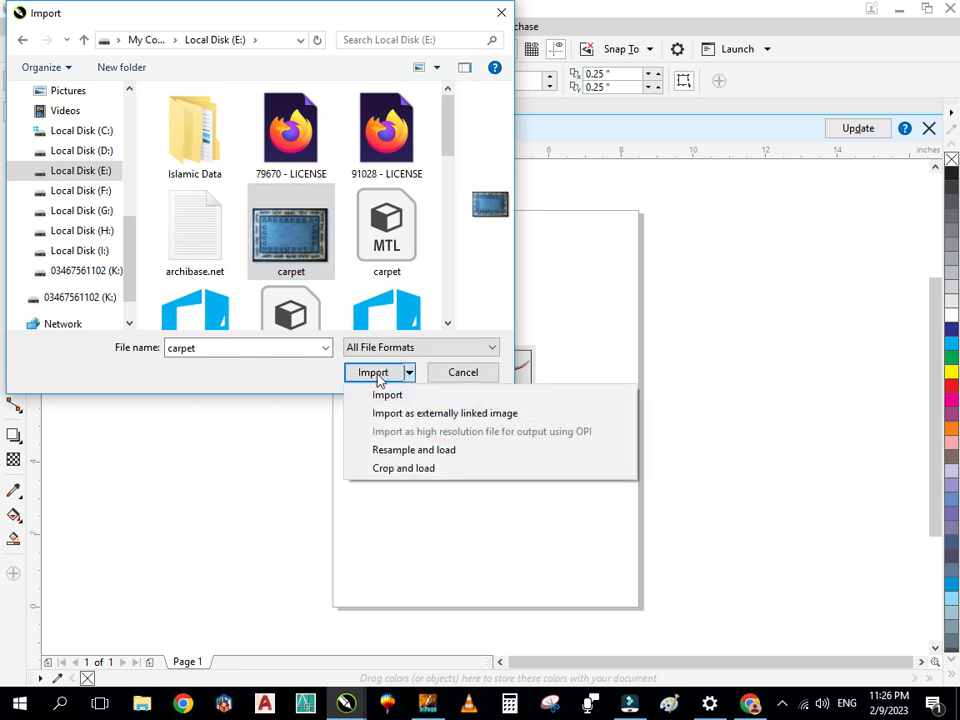
left_click(377, 378)
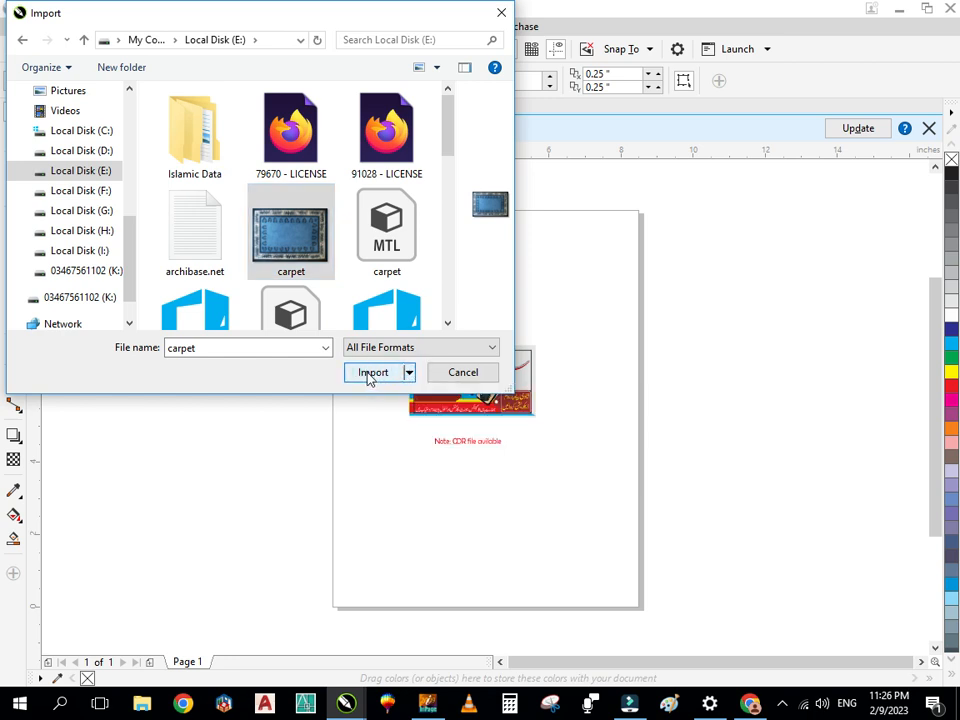
key("Return")
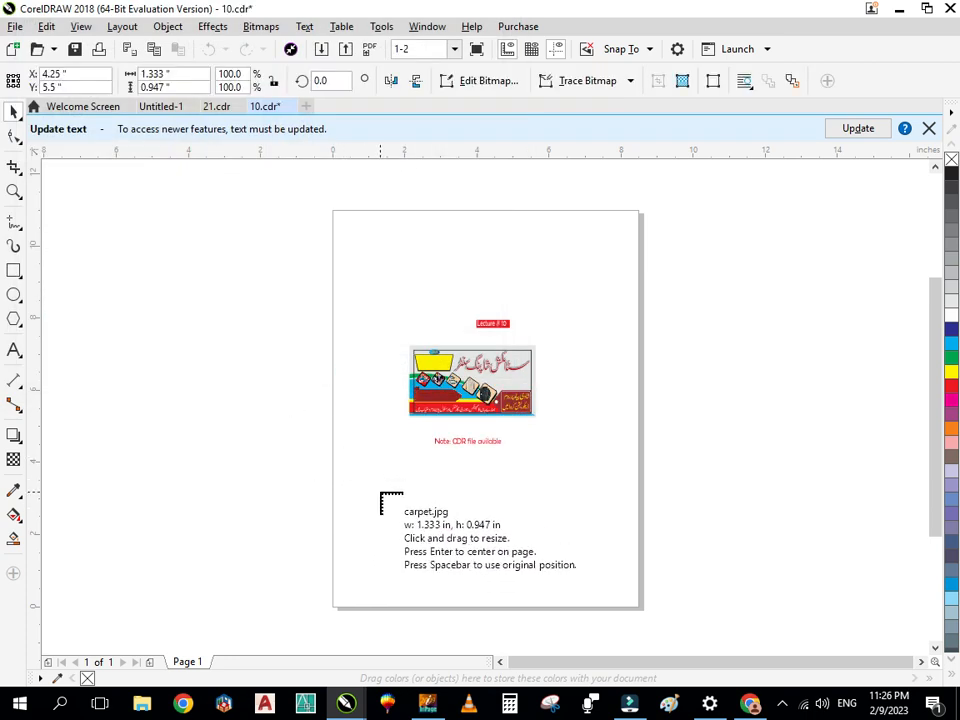
left_click(380, 494)
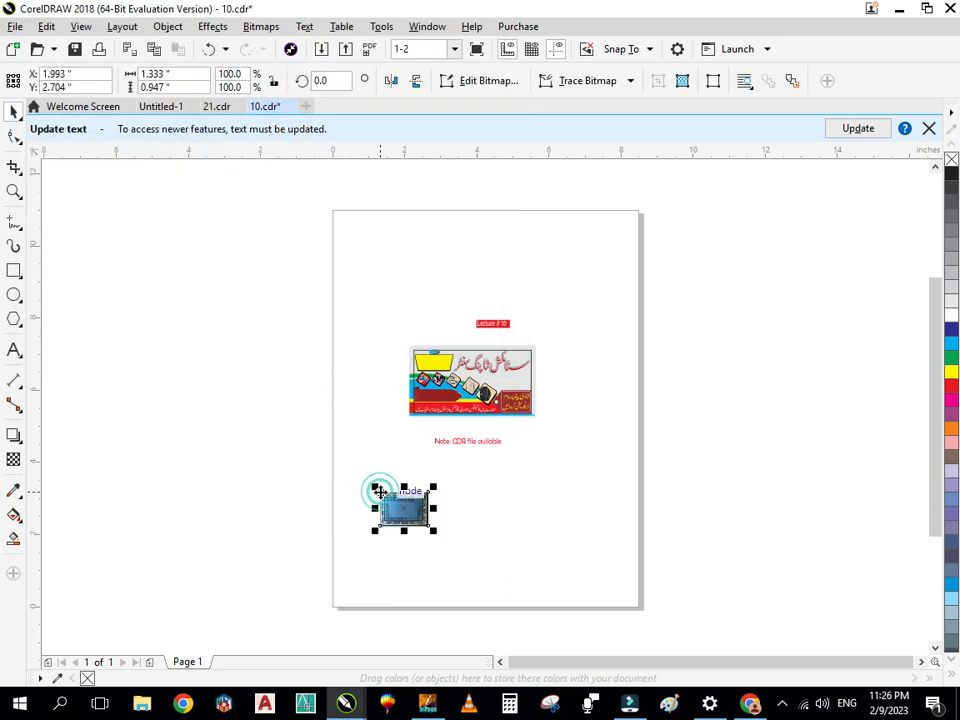
- Shrink the carpet image, move it onto the banner's grey area above the dark red tag, and deselect it
left_click(197, 400)
scroll(469, 525, "up", 2)
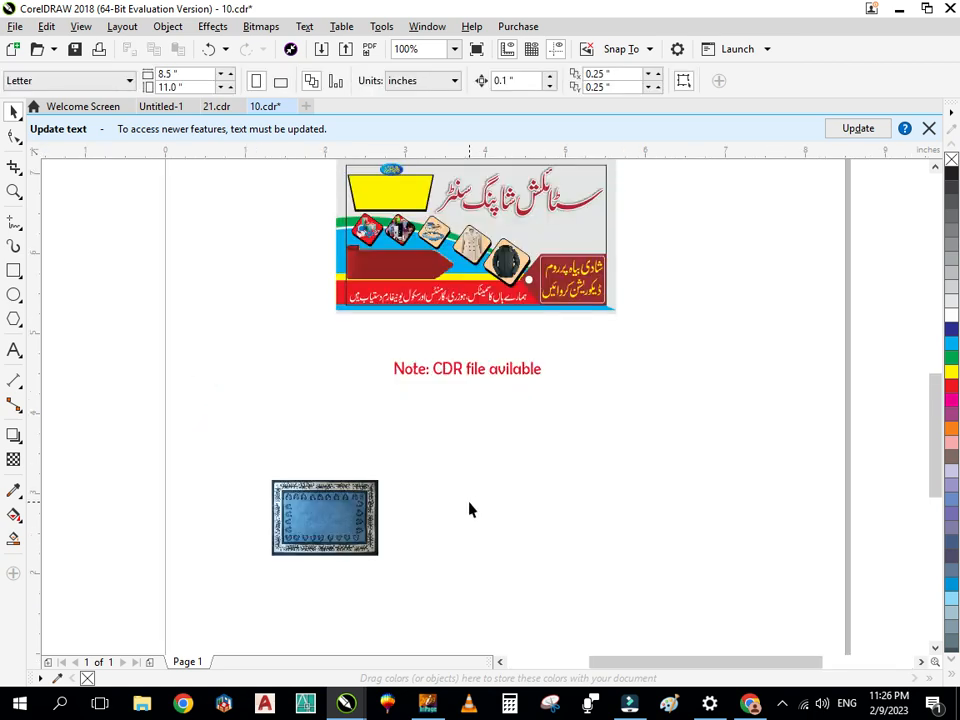
double_click(347, 510)
left_click(372, 490)
left_click_drag(382, 472, 572, 236)
left_click(744, 264)
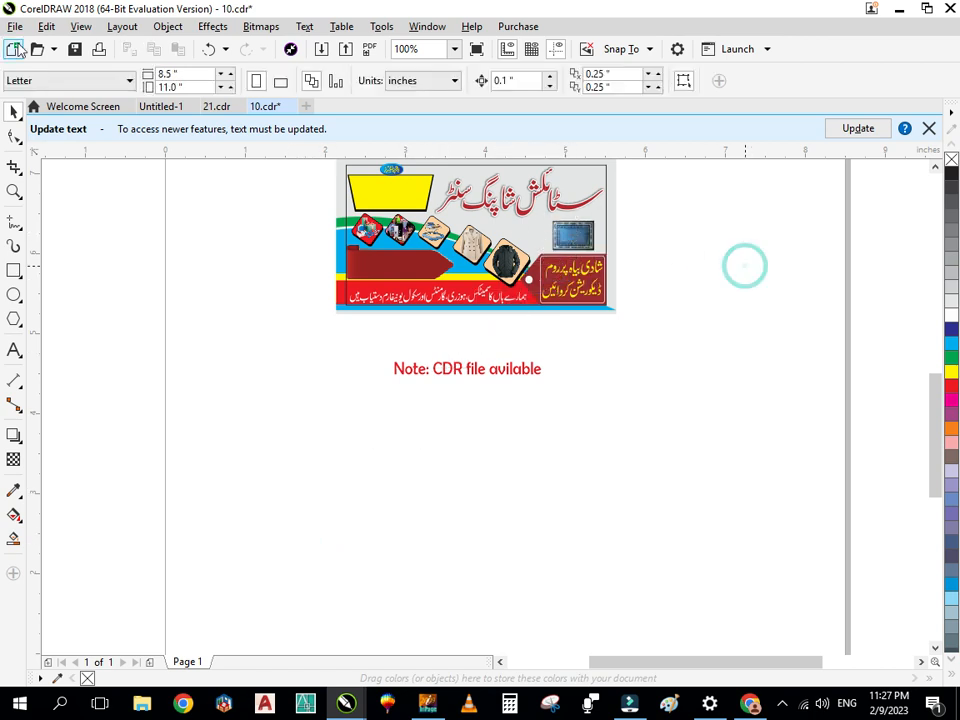
left_click(15, 27)
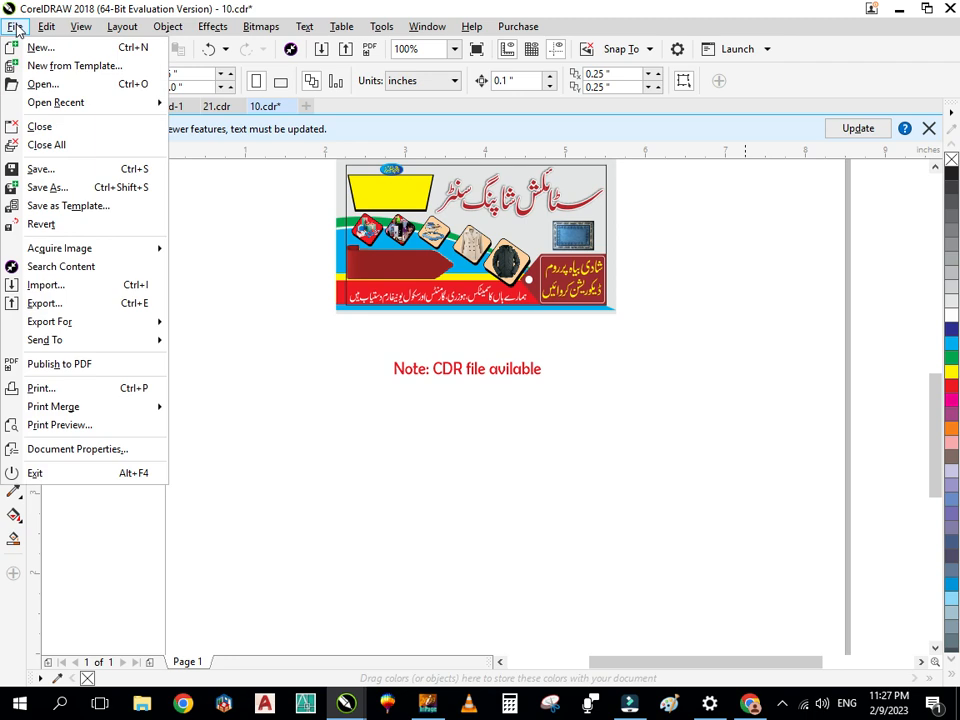
mouse_move(46, 103)
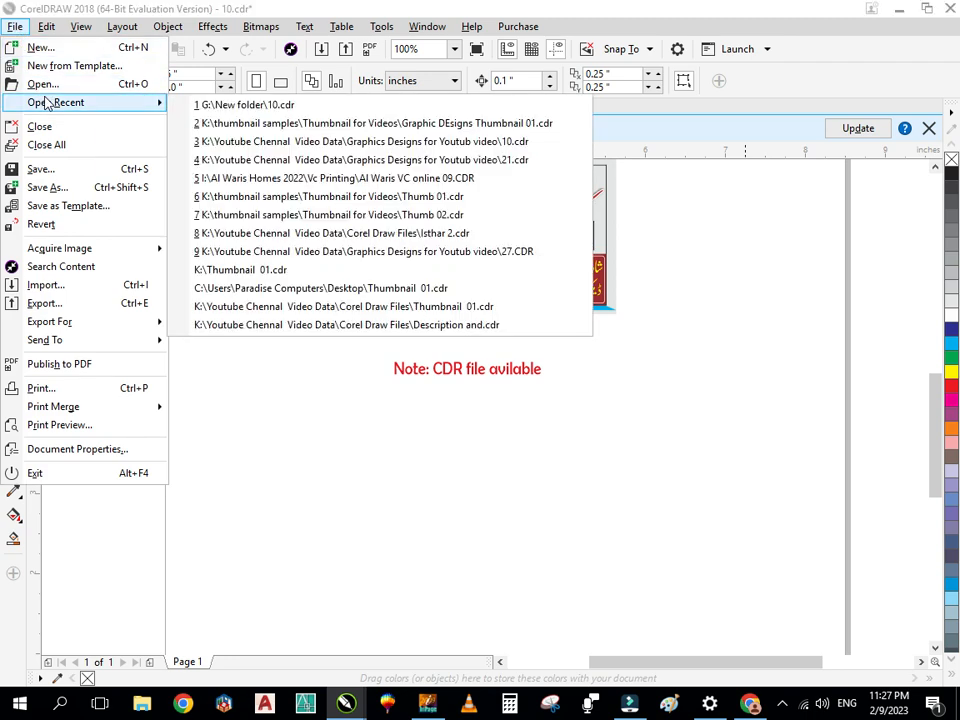
mouse_move(70, 326)
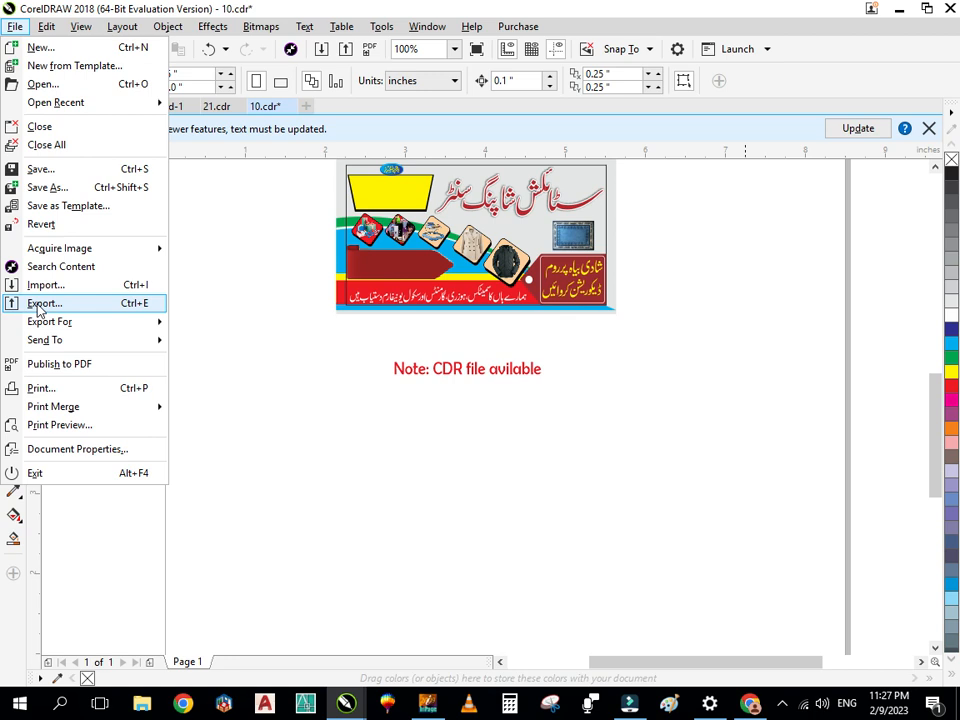
left_click(38, 310)
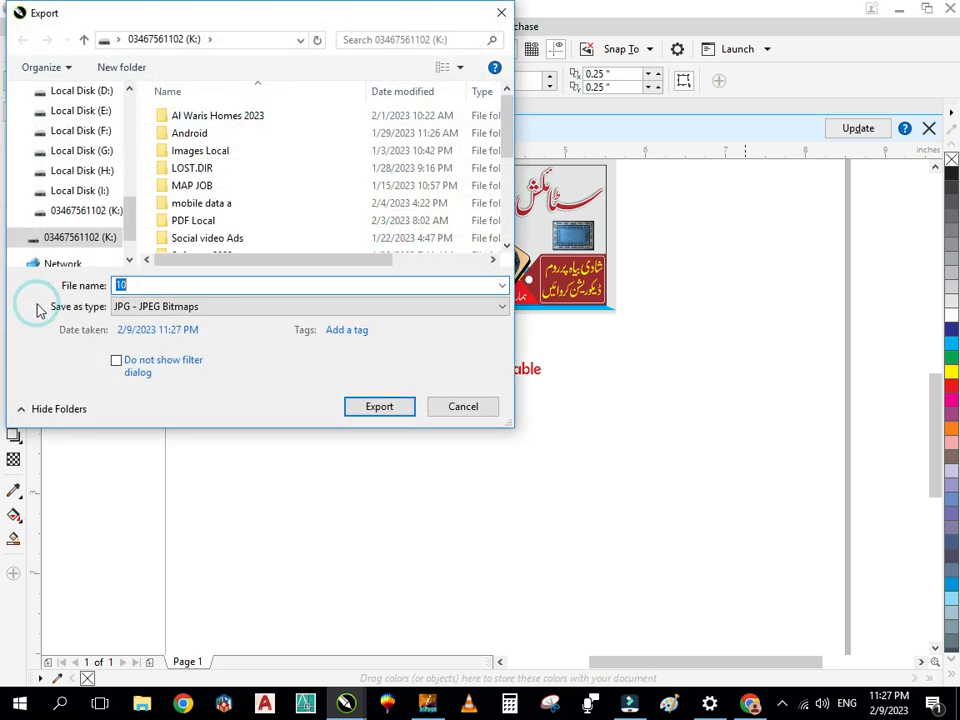
left_click(183, 307)
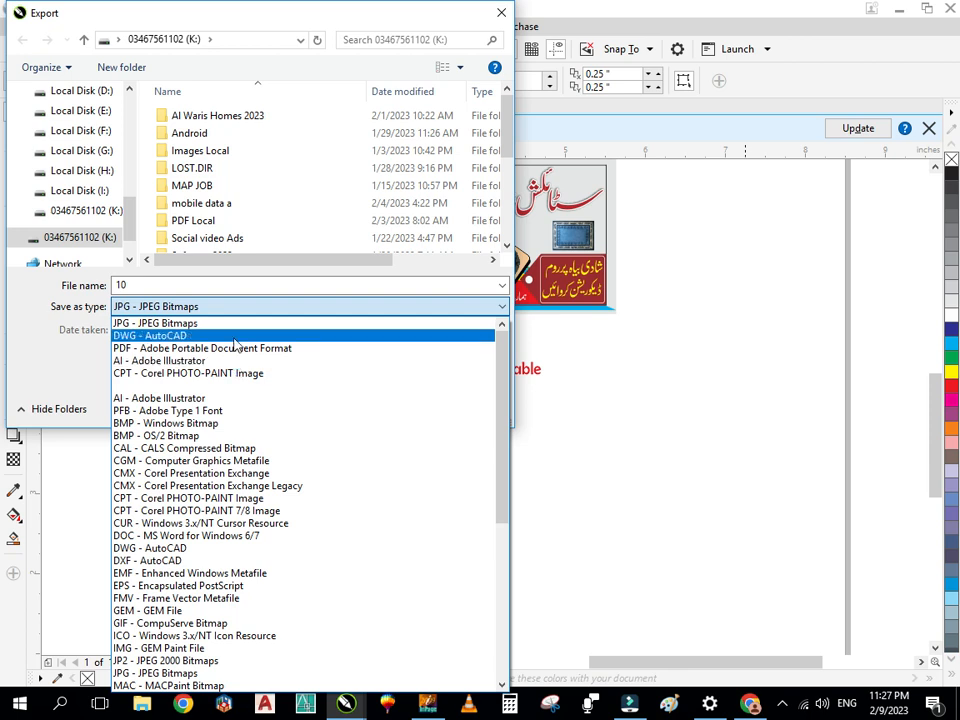
left_click(192, 307)
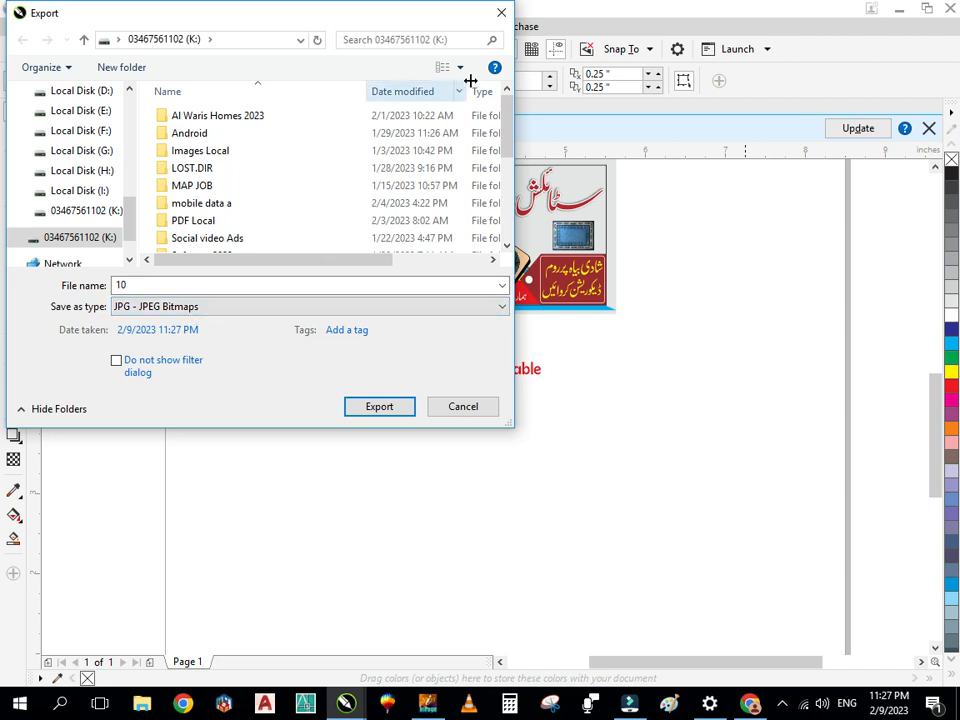
left_click(499, 15)
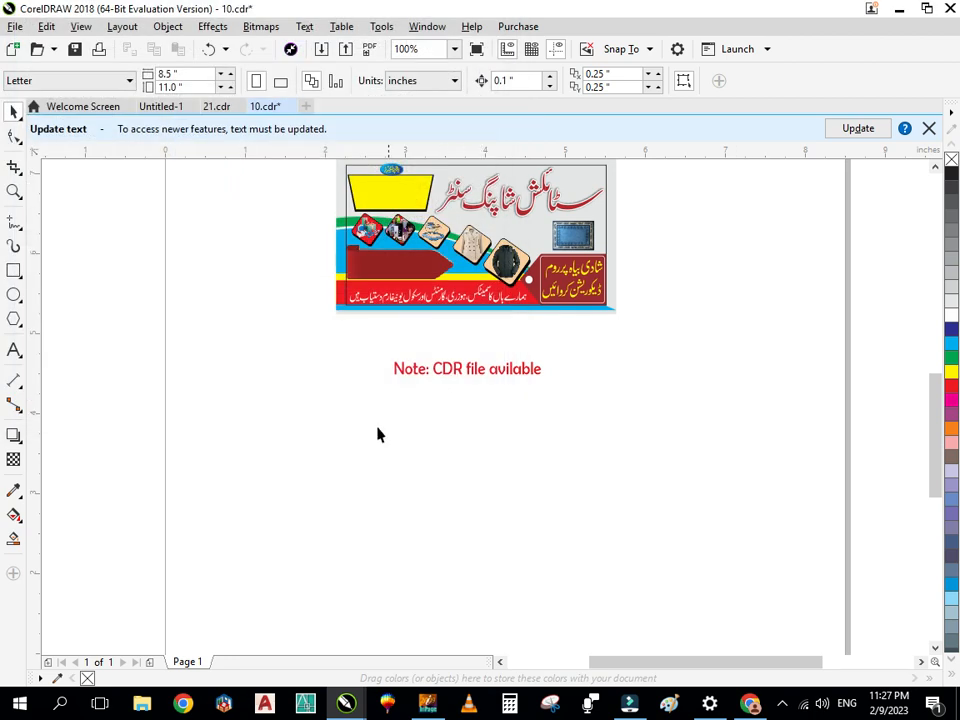
- Select the whole banner and set up its export as a JPG named "10 101" in the Images Local folder on the K: drive
scroll(330, 567, "down", 2)
scroll(371, 516, "up", 2)
left_click_drag(285, 193, 654, 390)
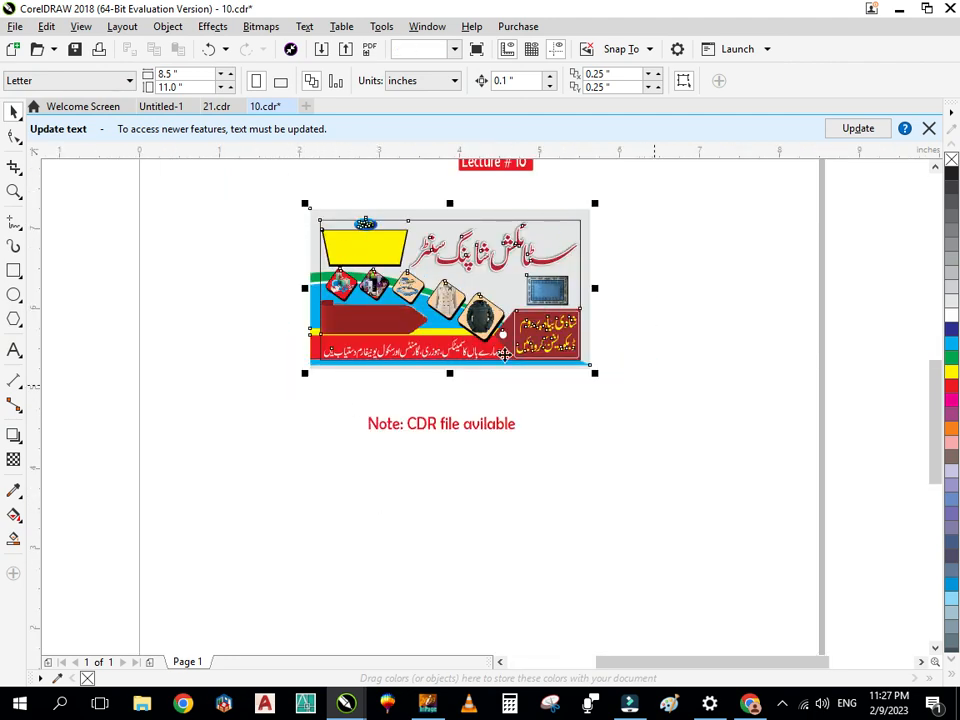
left_click(15, 27)
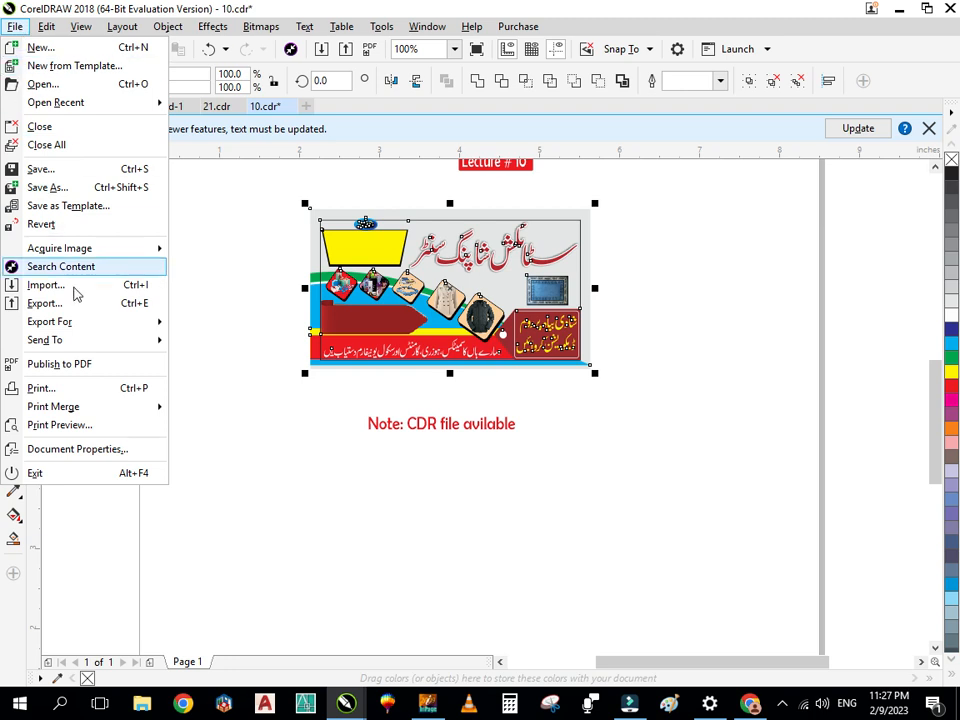
left_click(79, 304)
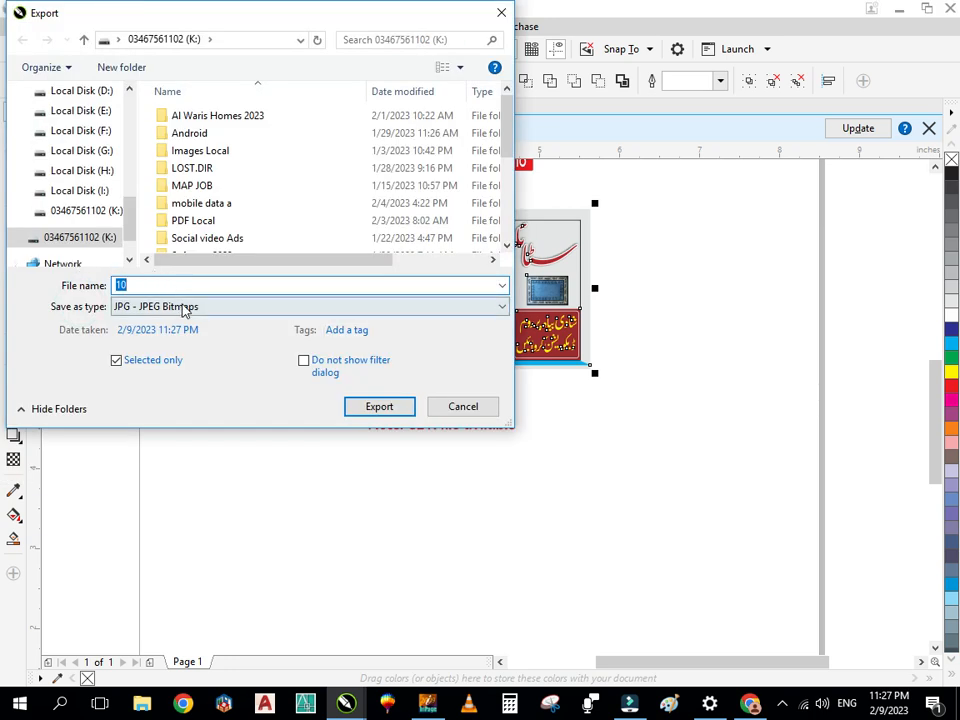
left_click(80, 212)
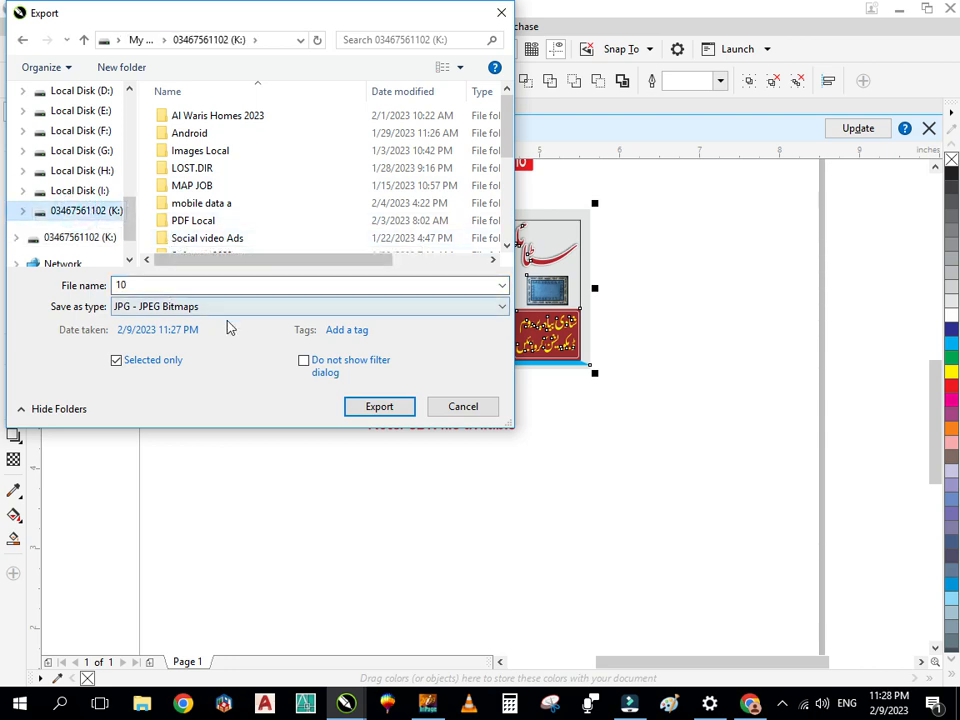
left_click(58, 214)
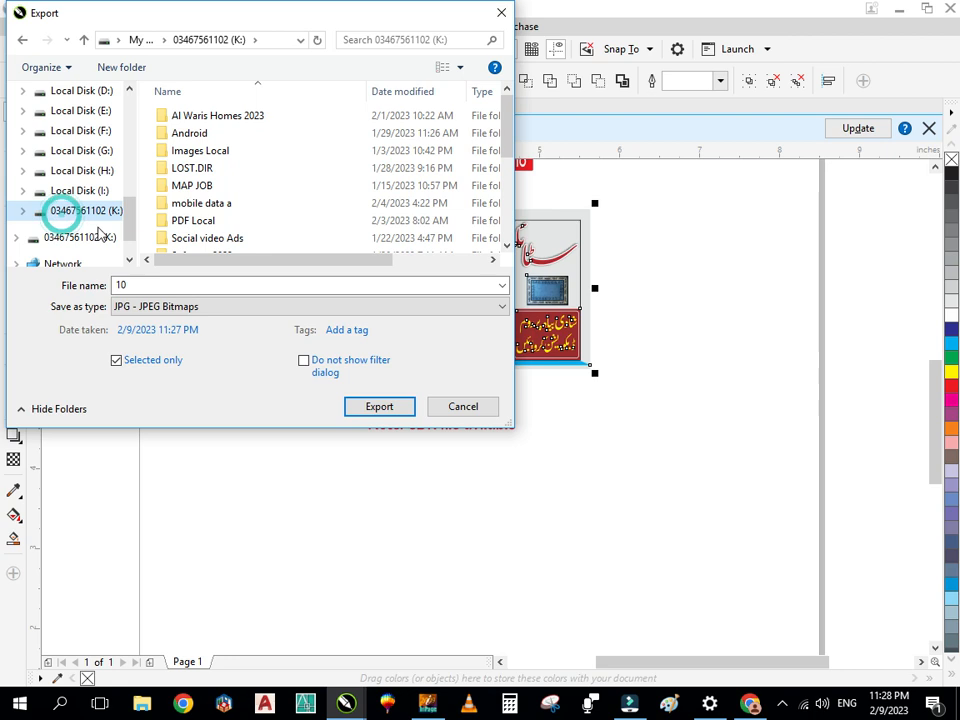
double_click(226, 151)
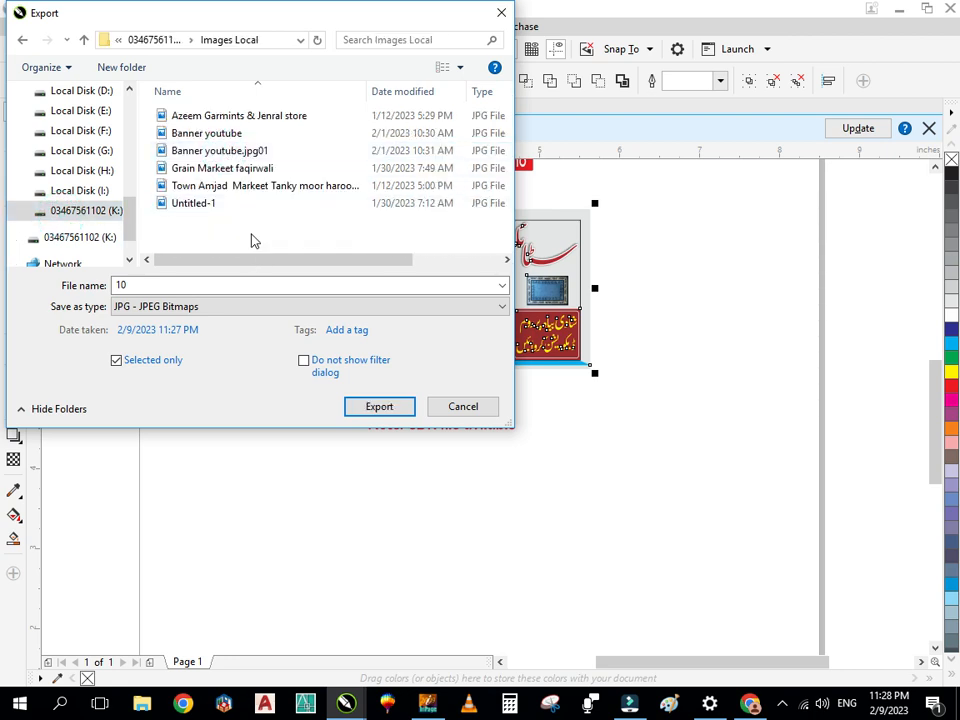
double_click(137, 284)
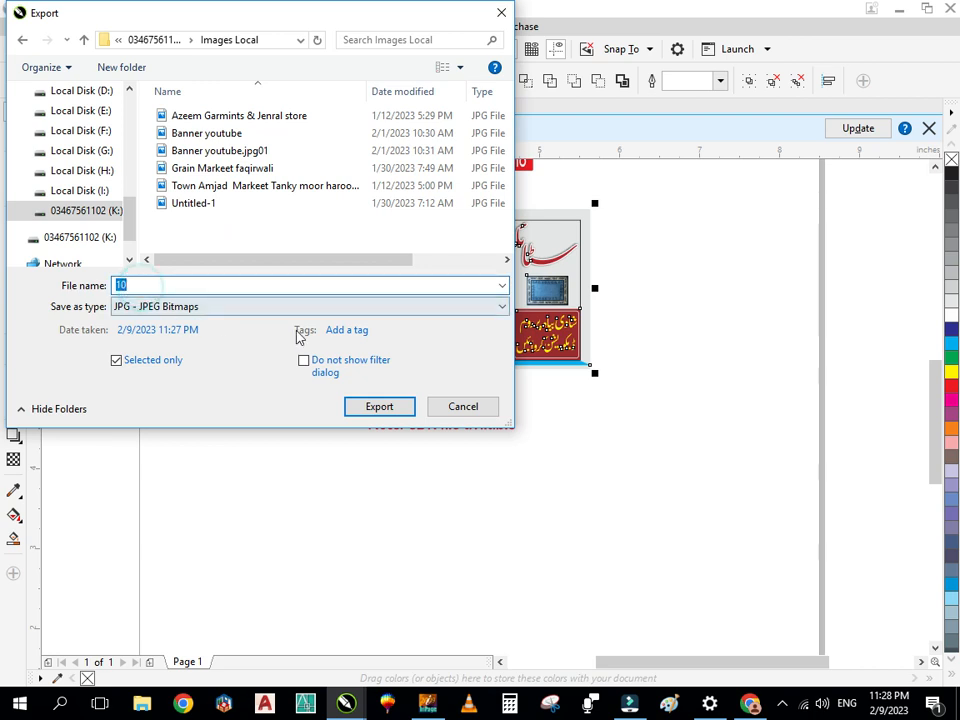
left_click(167, 285)
left_click(166, 284)
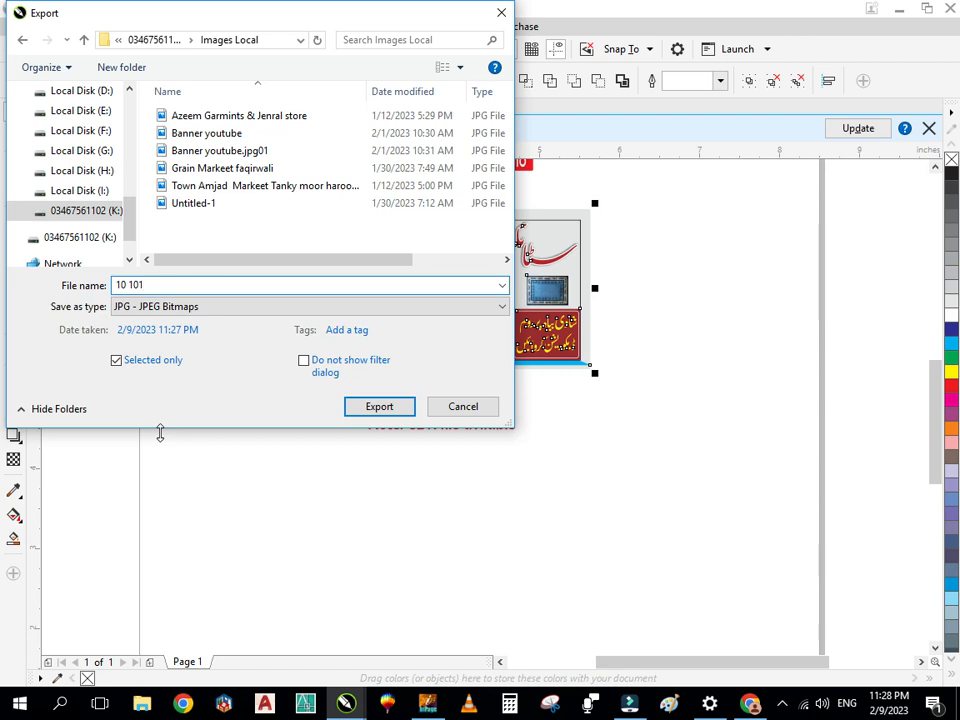
- Keep the export limited to the selected objects and export the JPEG at 95% quality
left_click(114, 365)
left_click(115, 365)
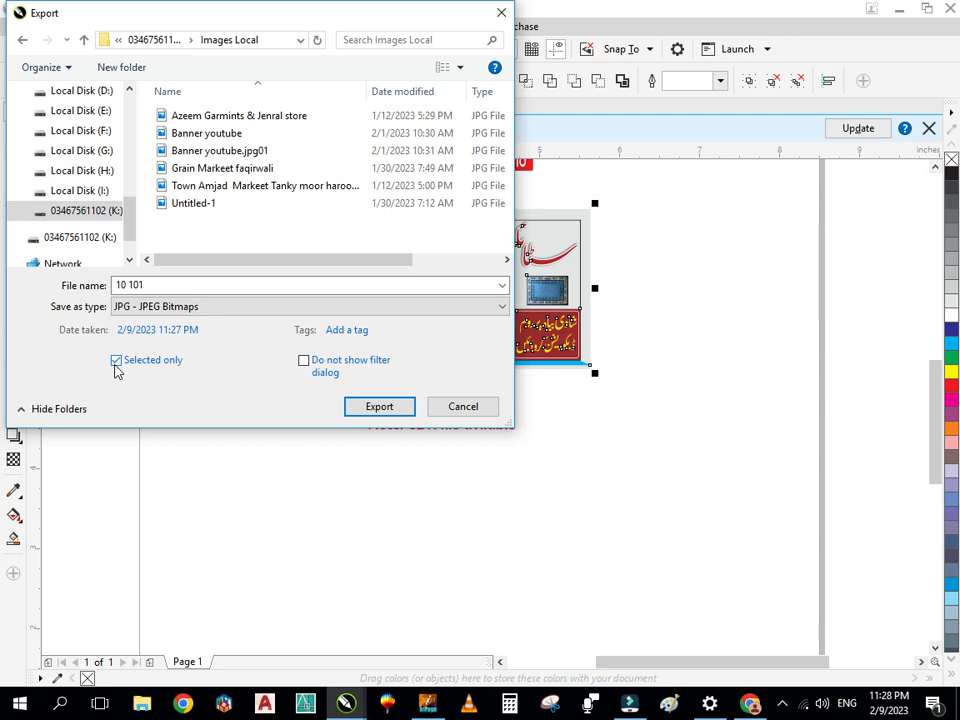
left_click(116, 364)
left_click(116, 363)
left_click(380, 407)
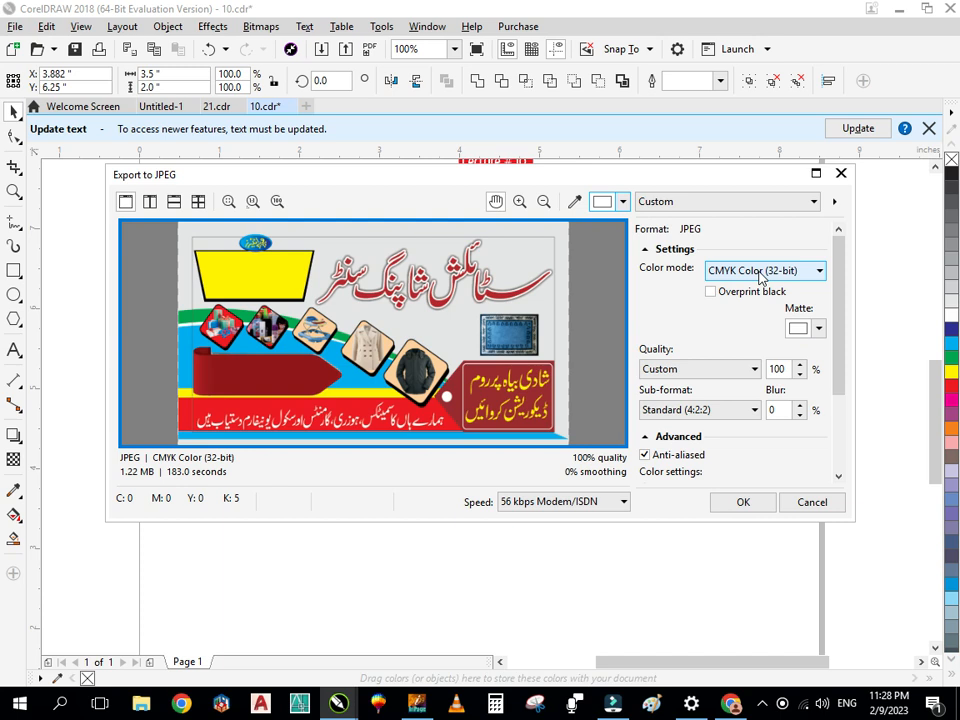
left_click(800, 375)
left_click(800, 375)
left_click(800, 375)
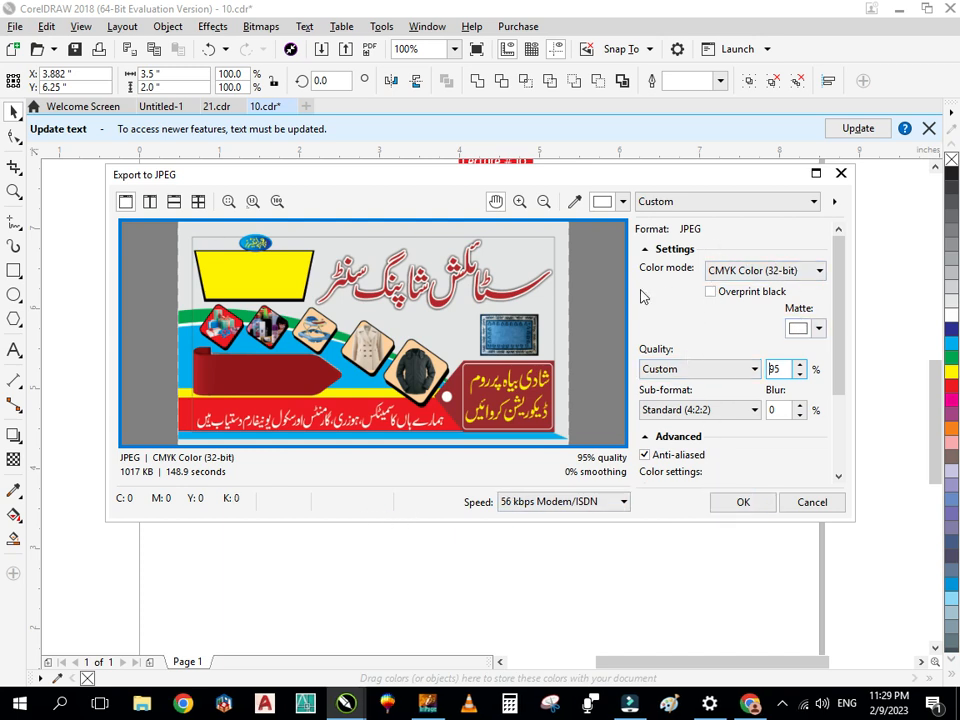
left_click(742, 503)
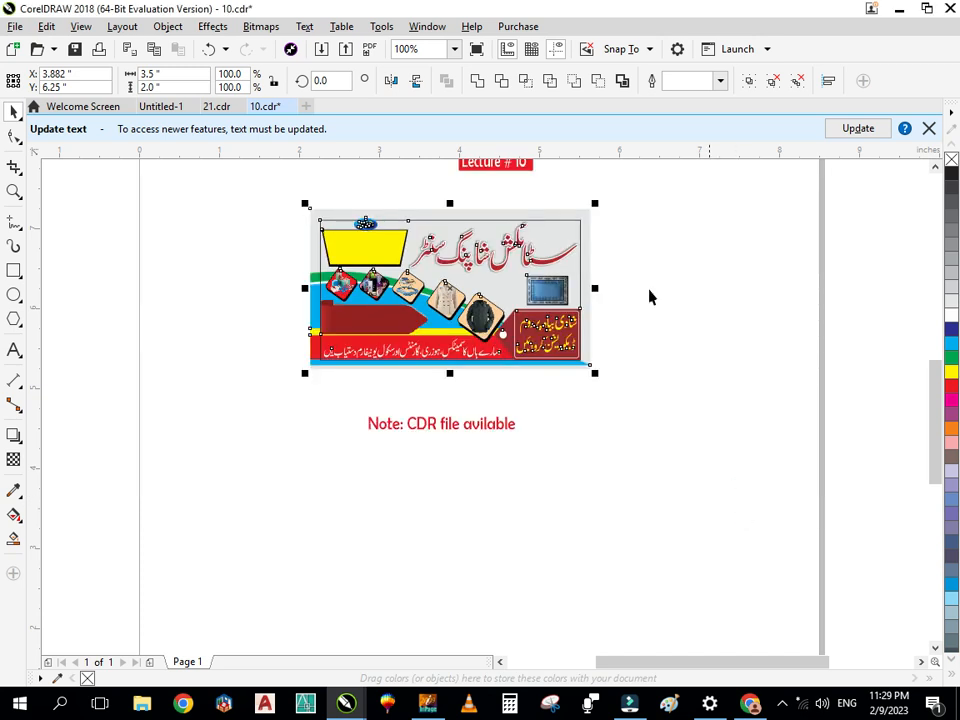
- Switch to File Explorer, view the exported "10 101" image in Images Local on the K: drive, and return to CorelDRAW with the banner deselected
left_click(142, 705)
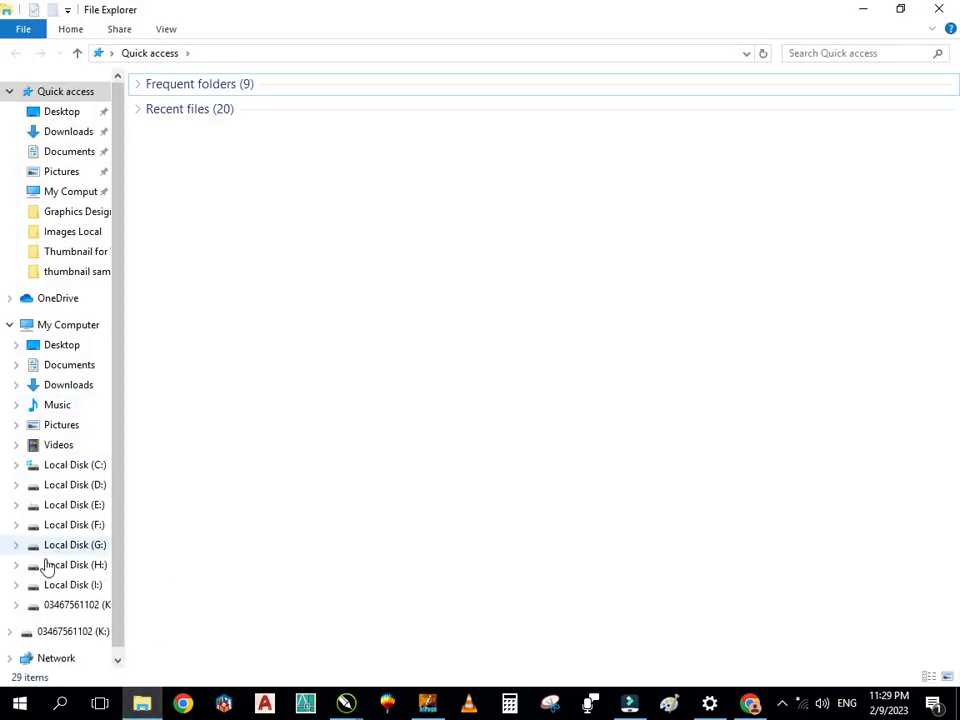
left_click(66, 606)
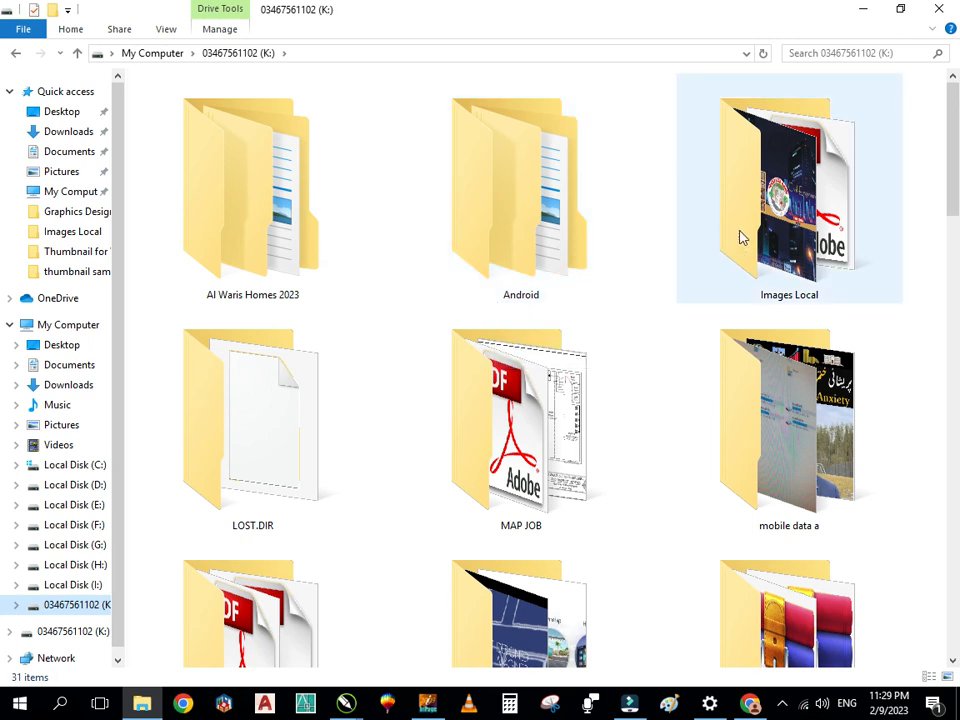
left_click(739, 234)
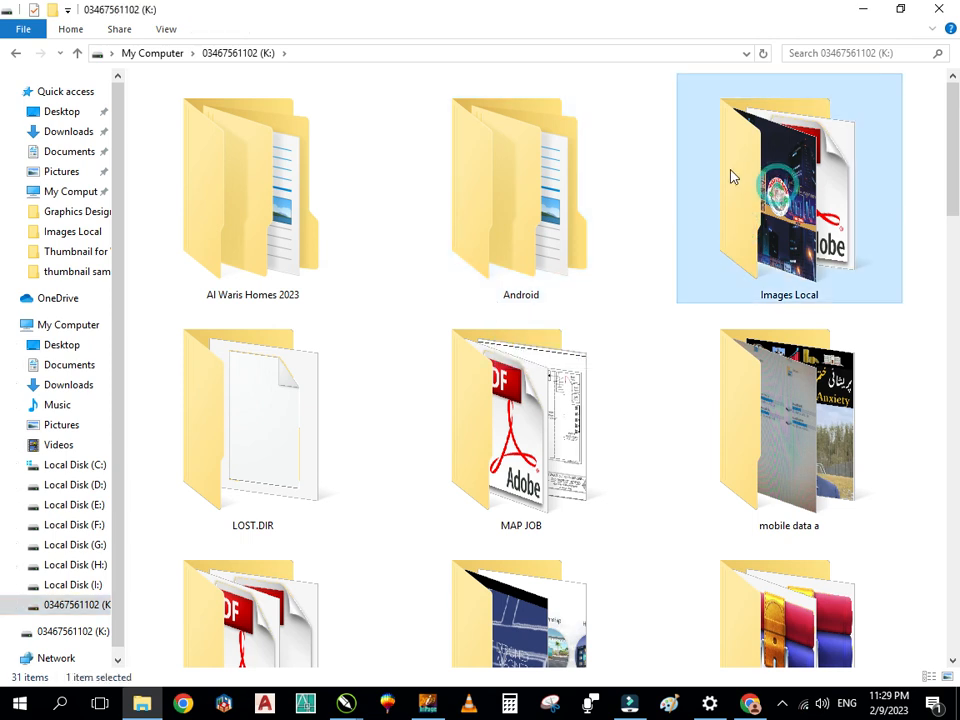
left_click(643, 366)
left_click(682, 246)
double_click(690, 252)
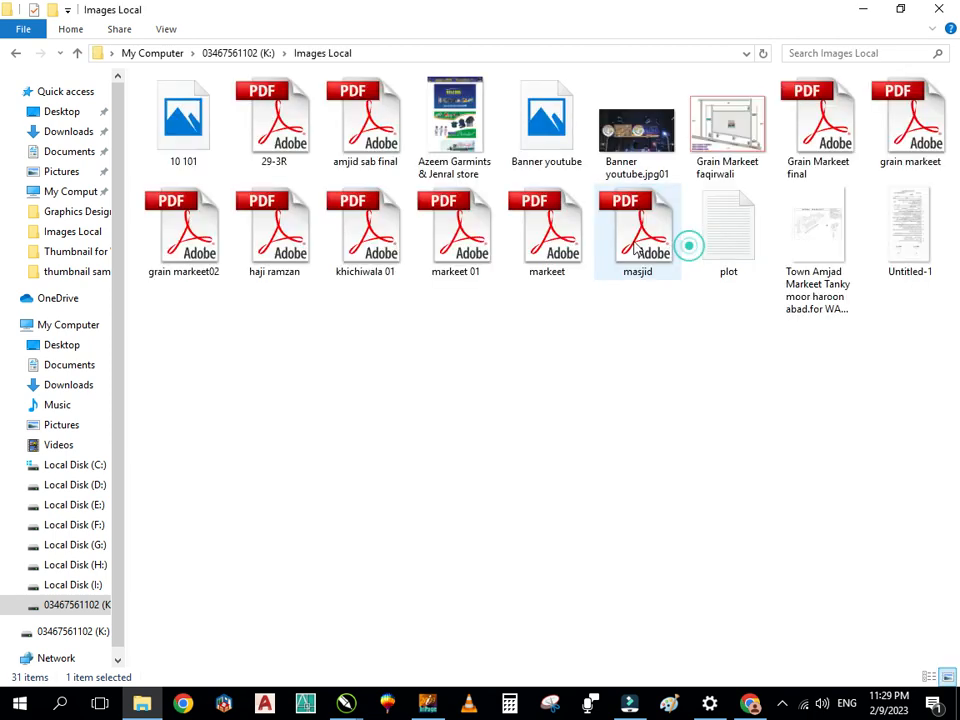
double_click(183, 143)
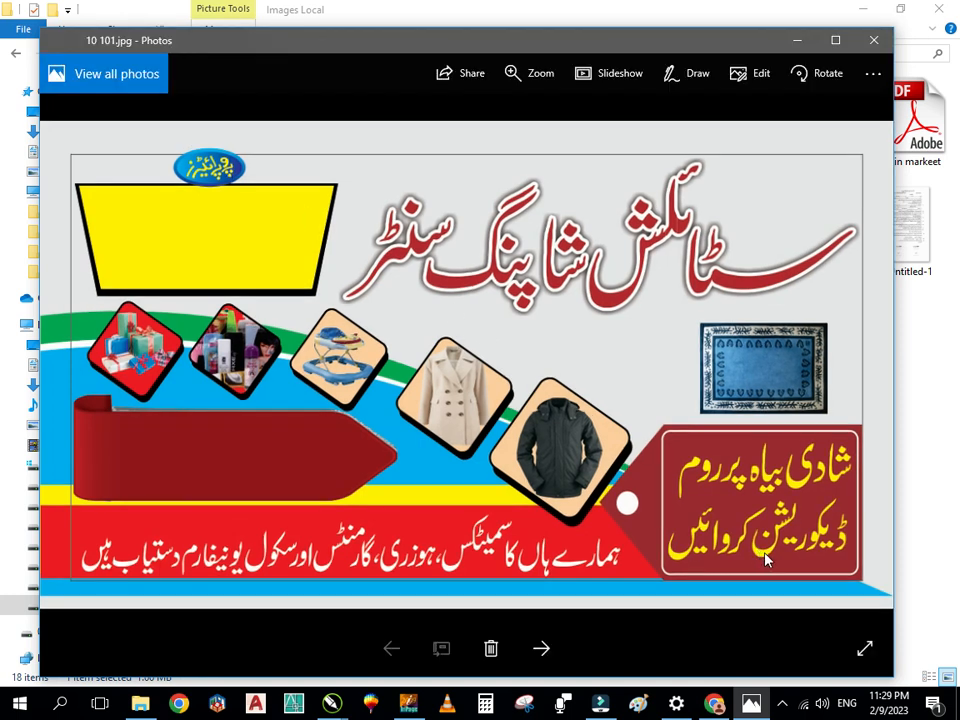
left_click(874, 40)
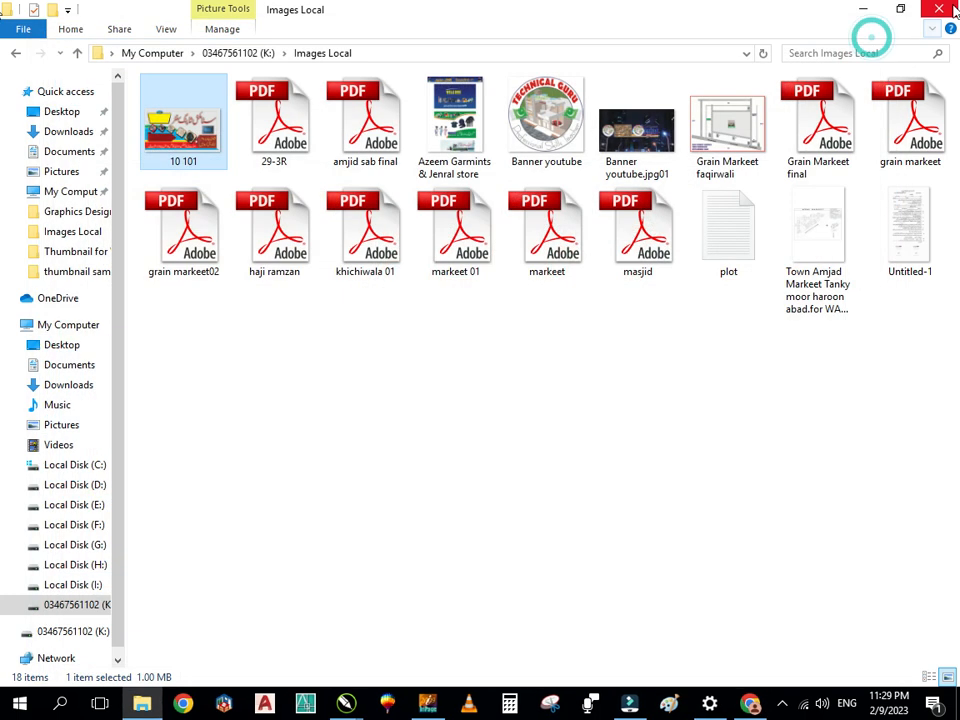
left_click(945, 9)
left_click(427, 470)
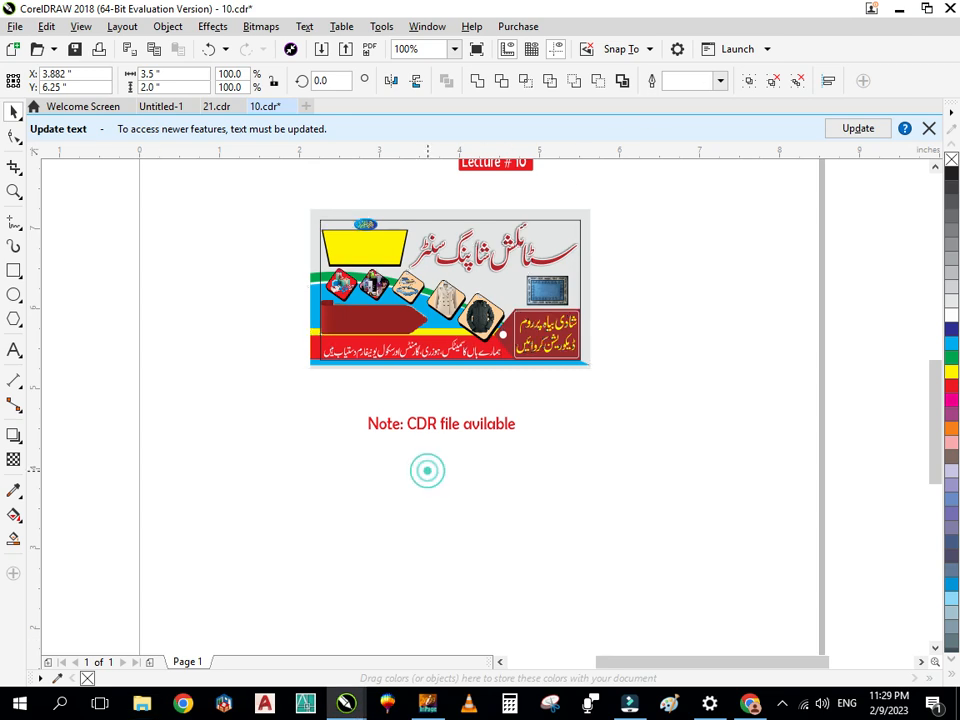
left_click(15, 26)
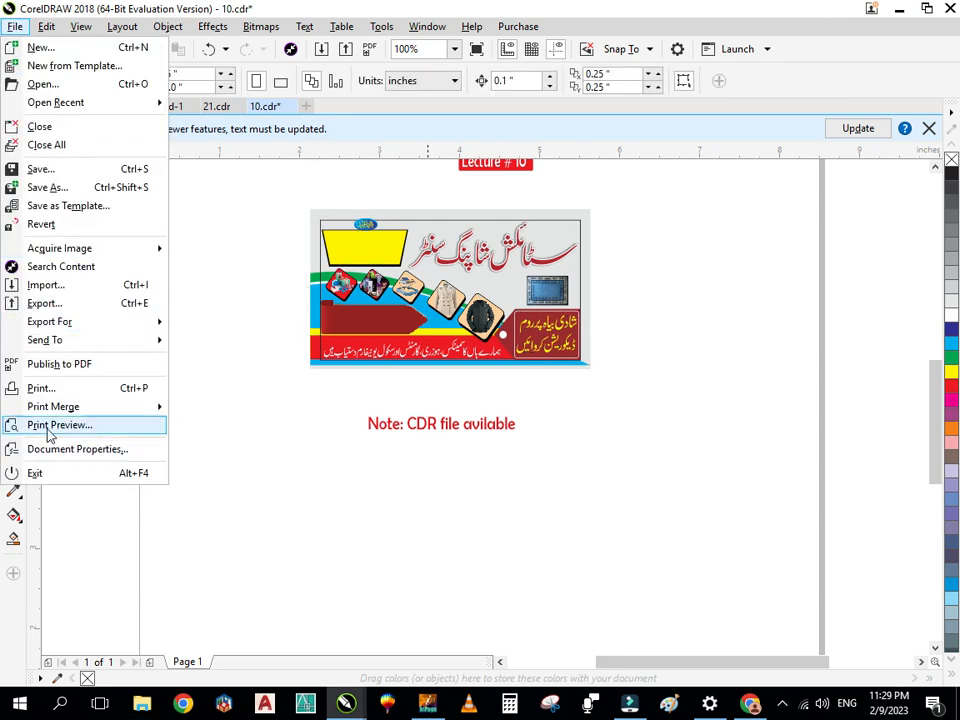
mouse_move(53, 344)
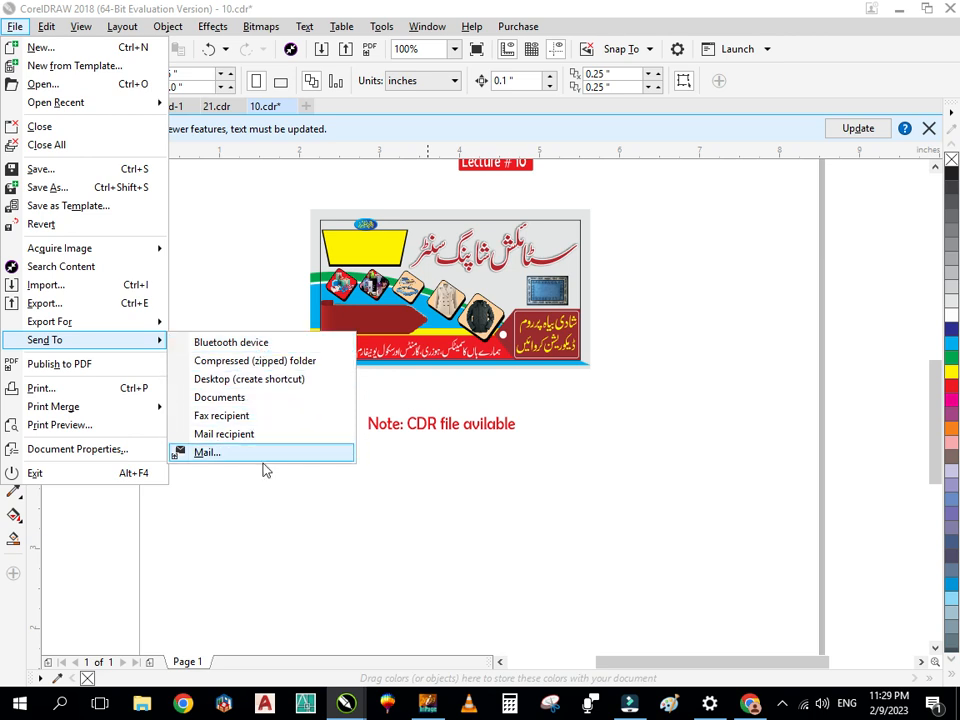
left_click(373, 525)
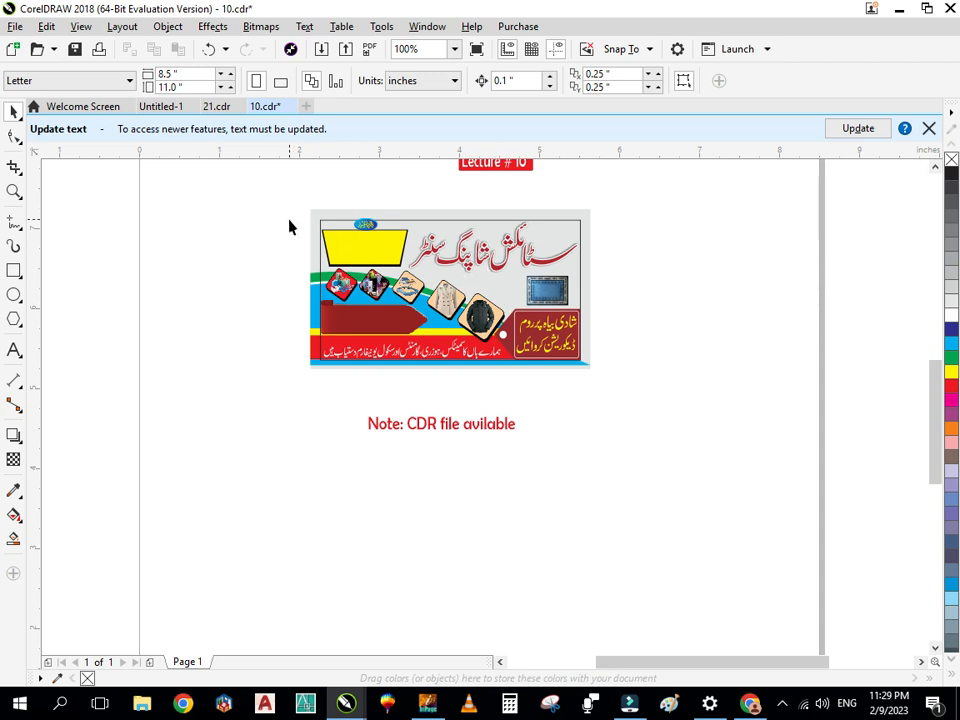
scroll(437, 246, "up", 1)
left_click(14, 27)
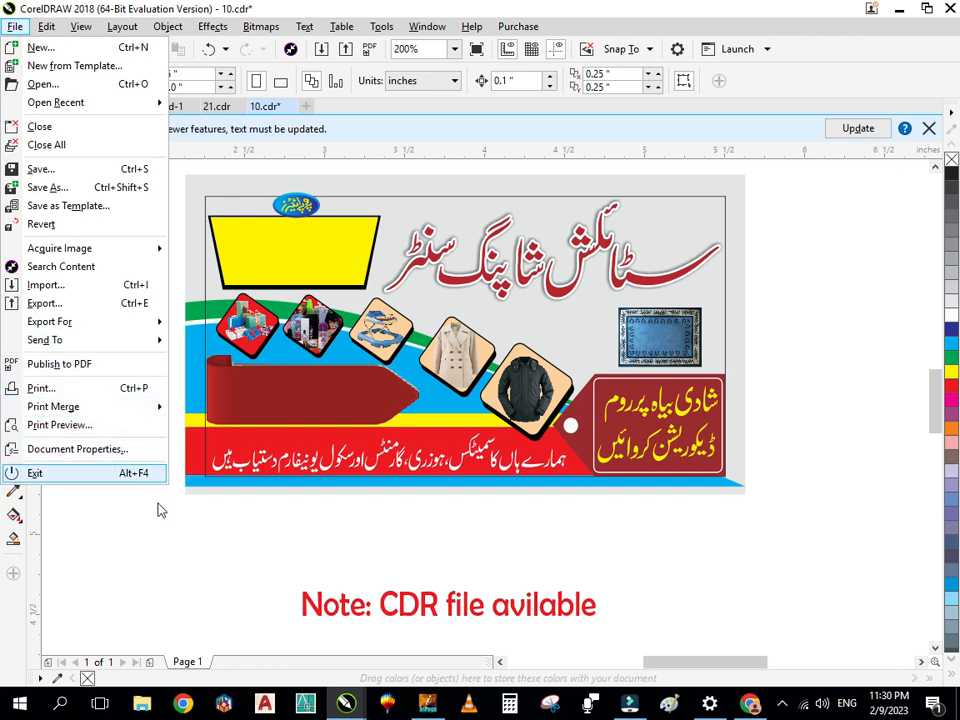
left_click(230, 540)
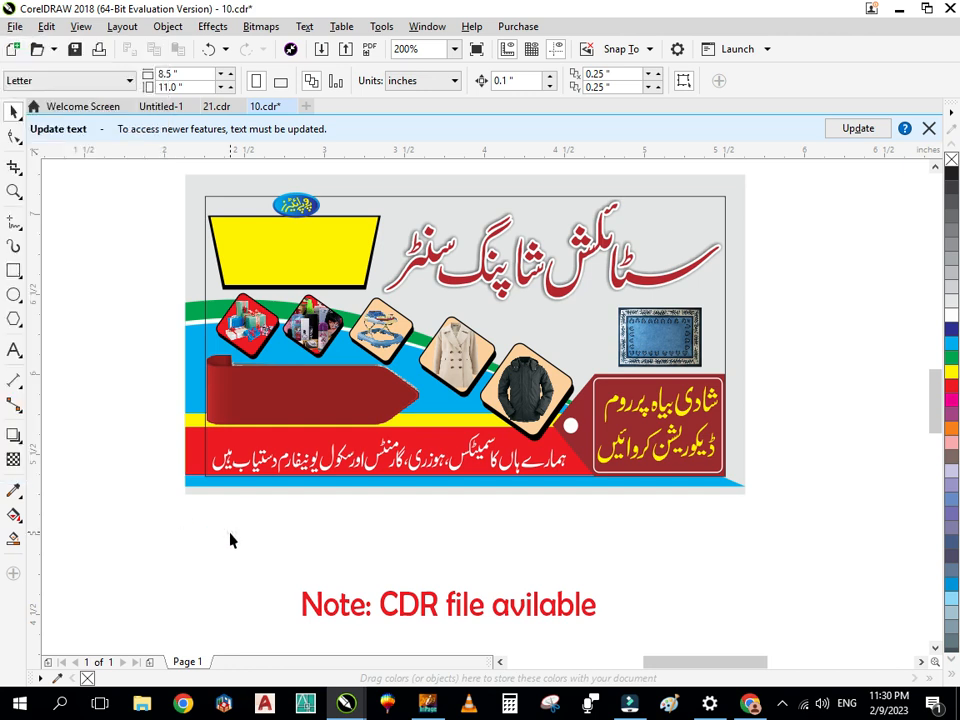